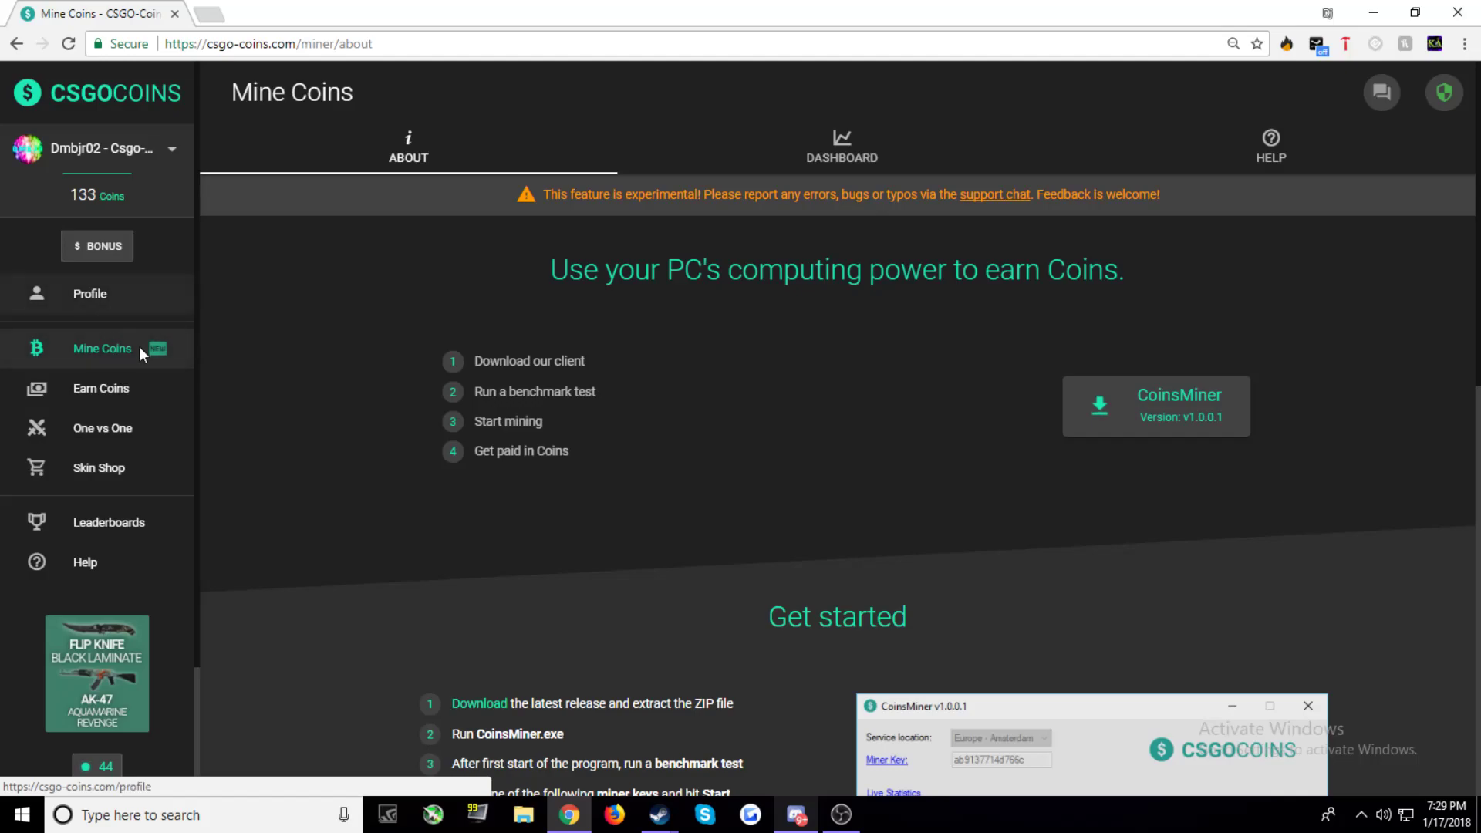
Download the CoinsMiner v1.0.0.1 client and open its ZIP archive in WinRAR, dismissing the blank notice window.
left_click(1101, 413)
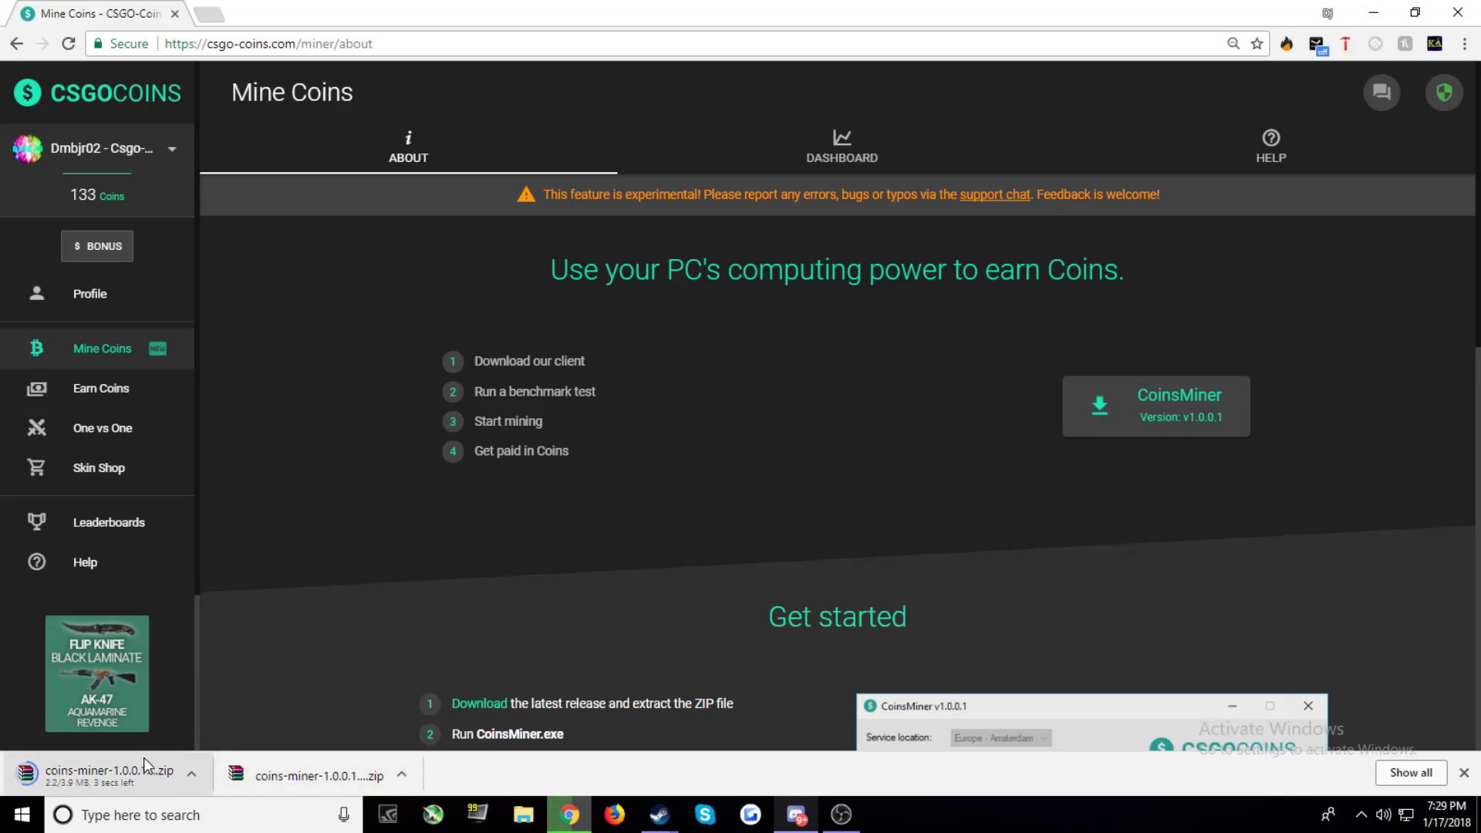
left_click(117, 786)
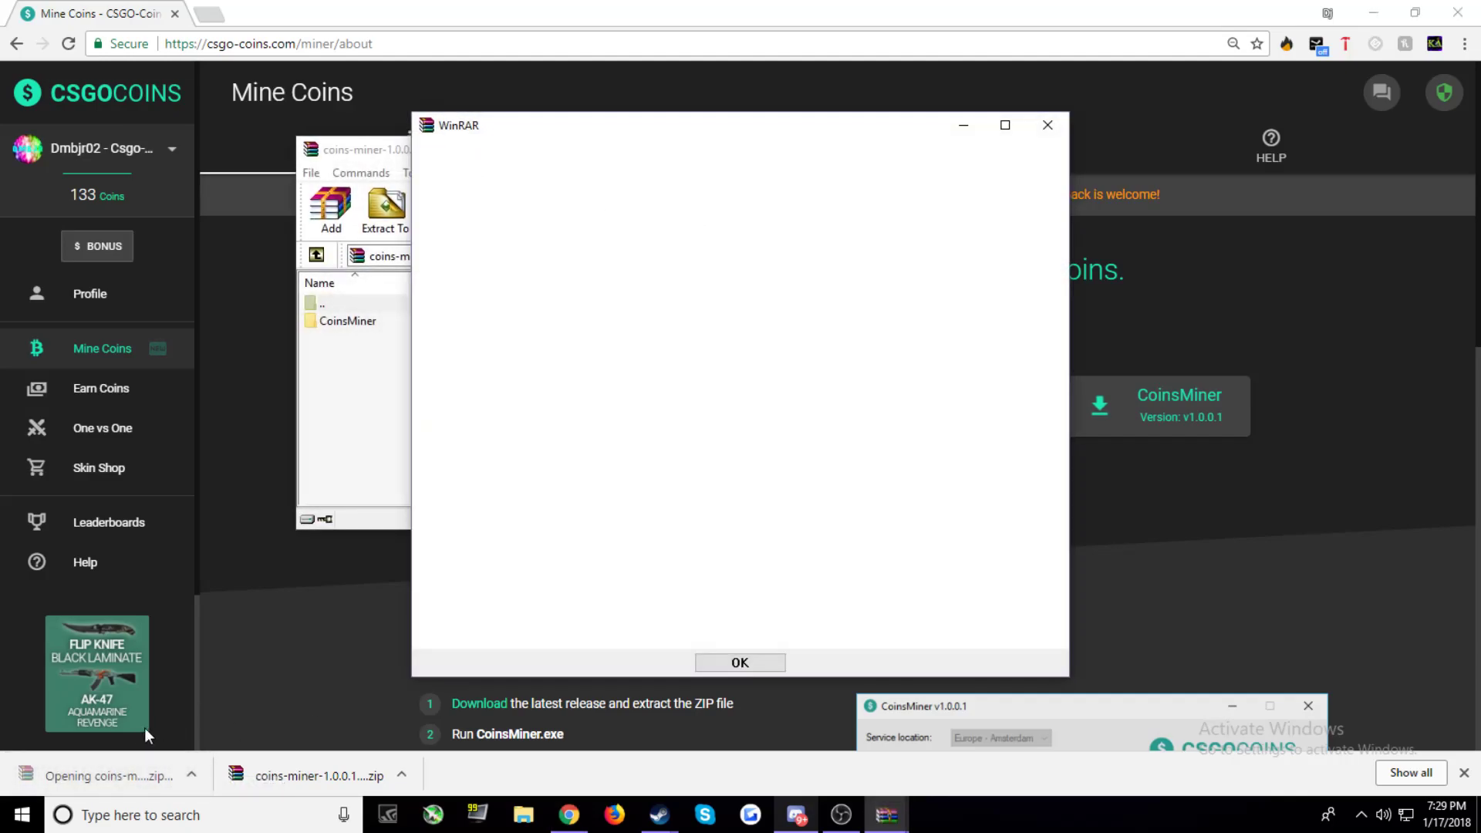
left_click(1048, 125)
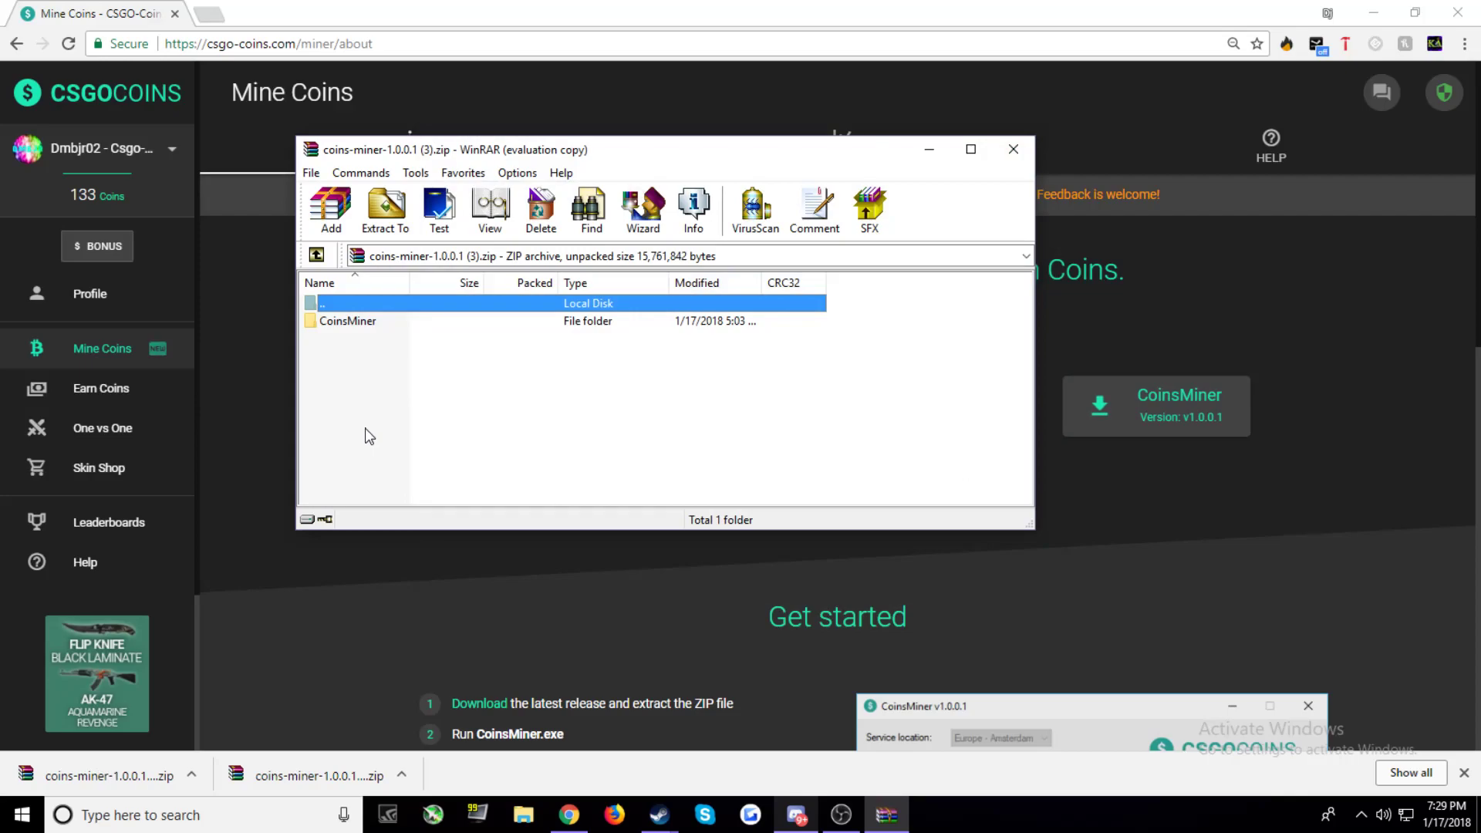
double_click(365, 320)
left_click(316, 256)
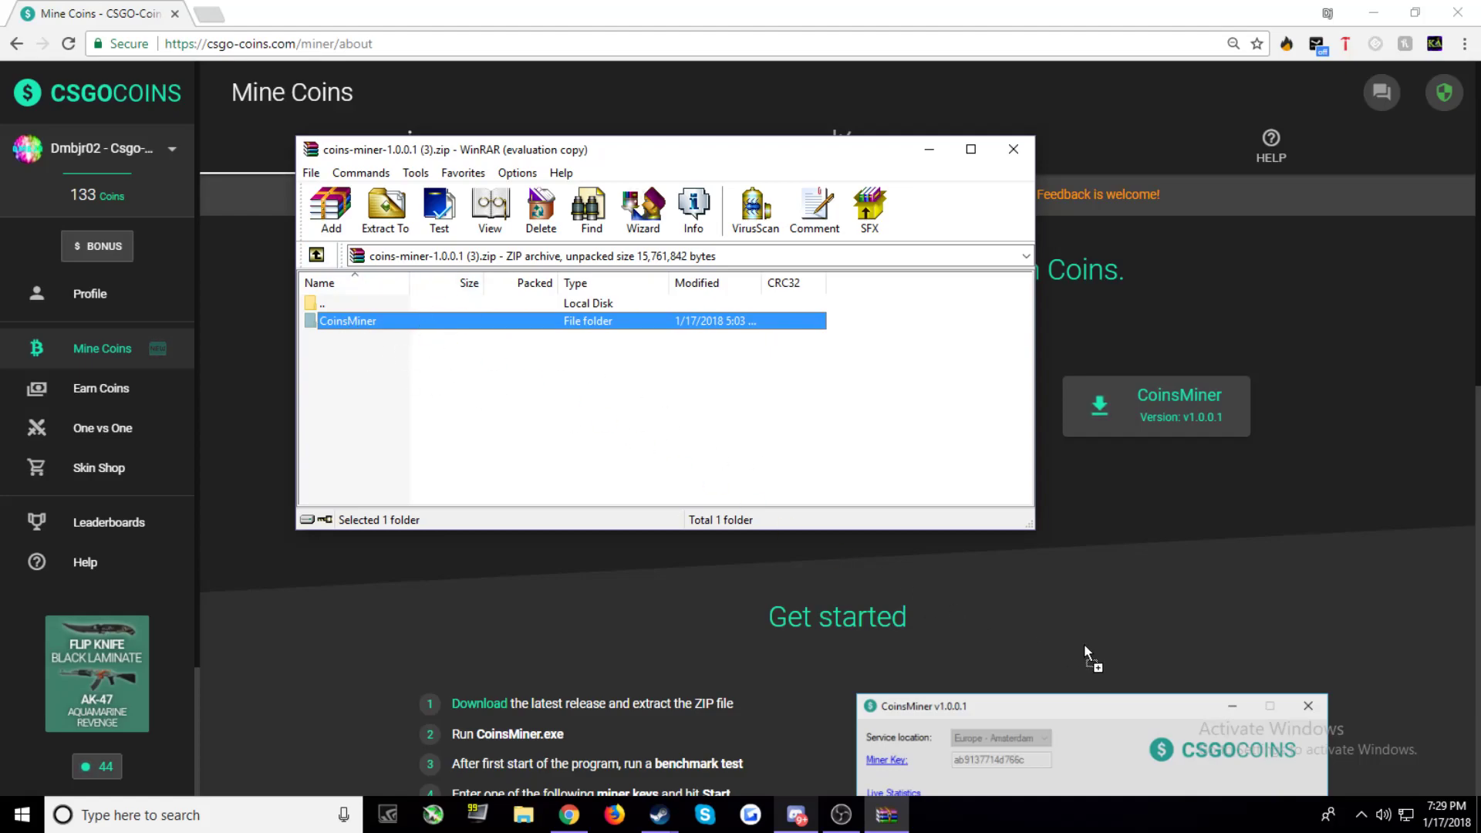
left_click(1476, 820)
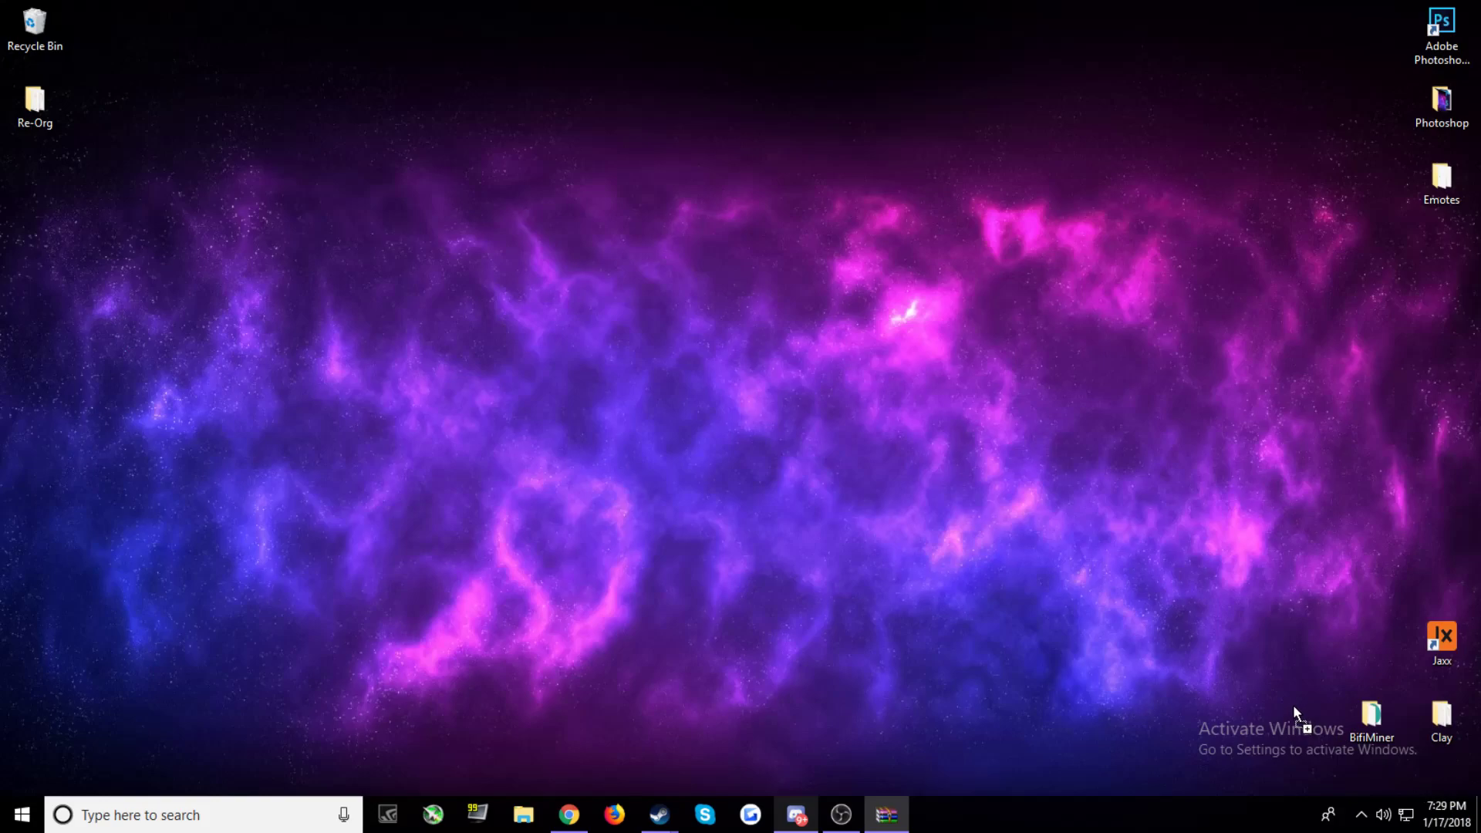
left_click_drag(913, 790, 604, 530)
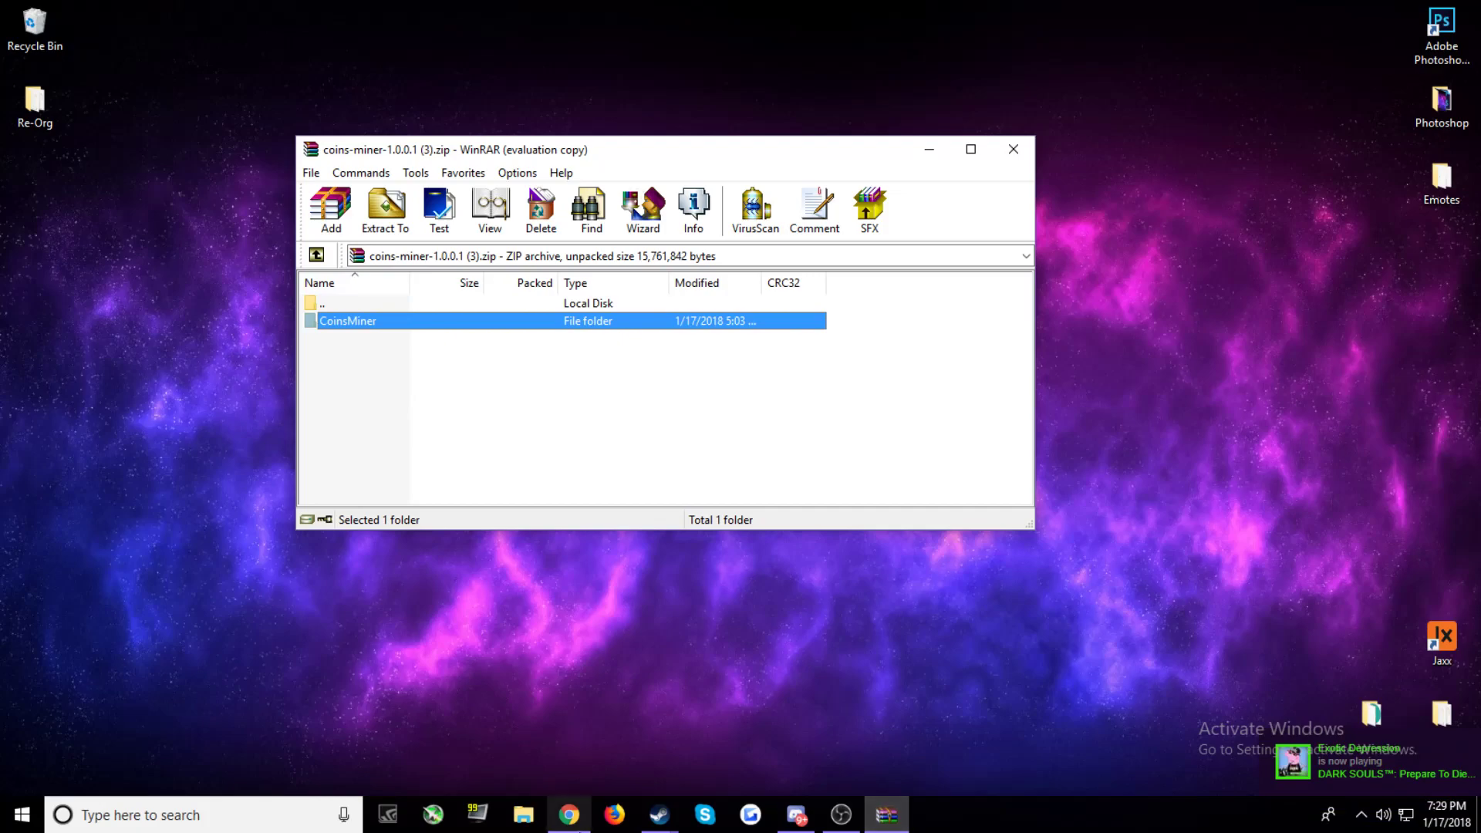
double_click(378, 320)
left_click(380, 367)
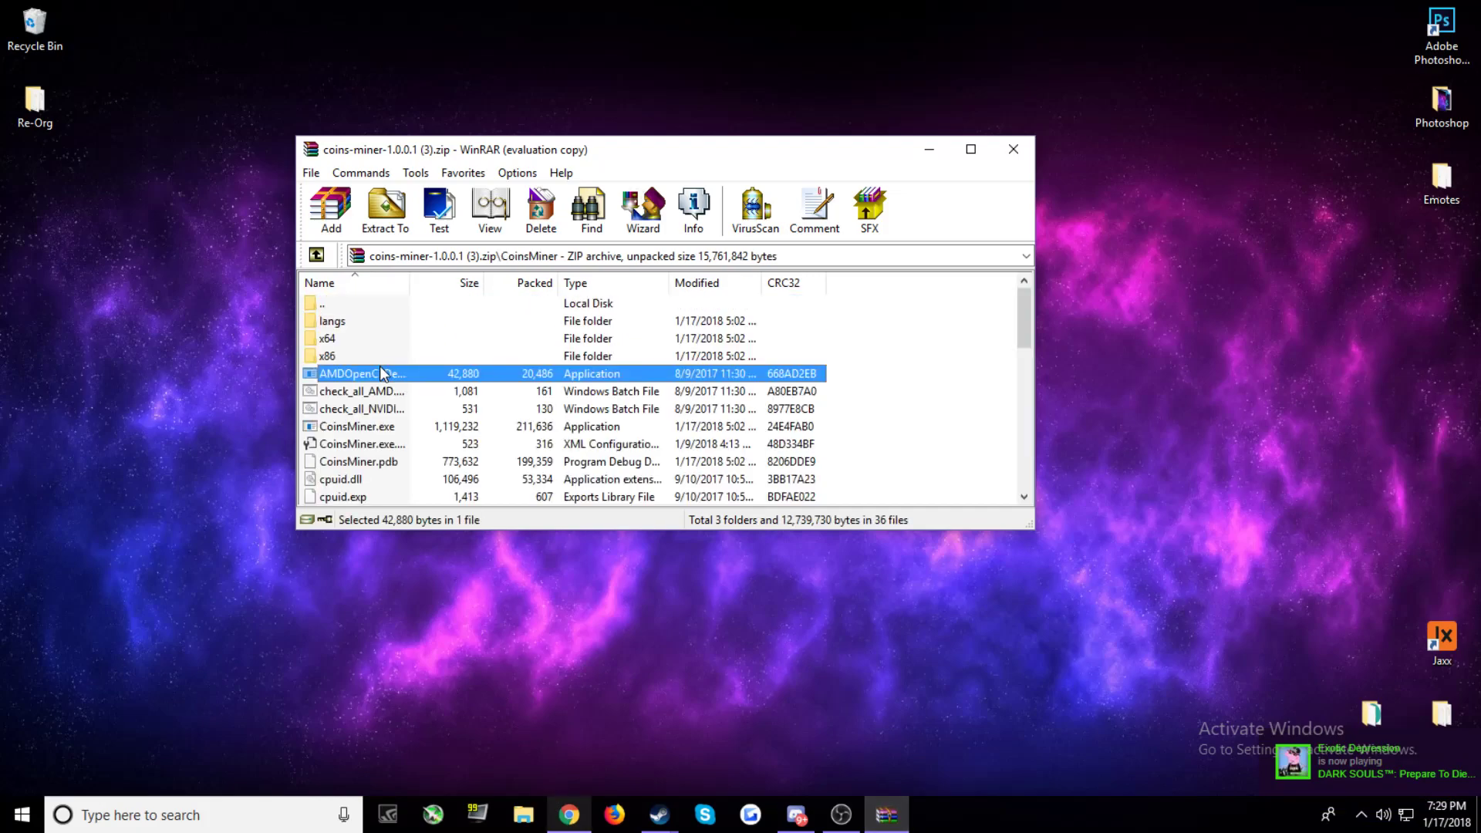
key("ctrl+a")
left_click_drag(380, 368, 1227, 651)
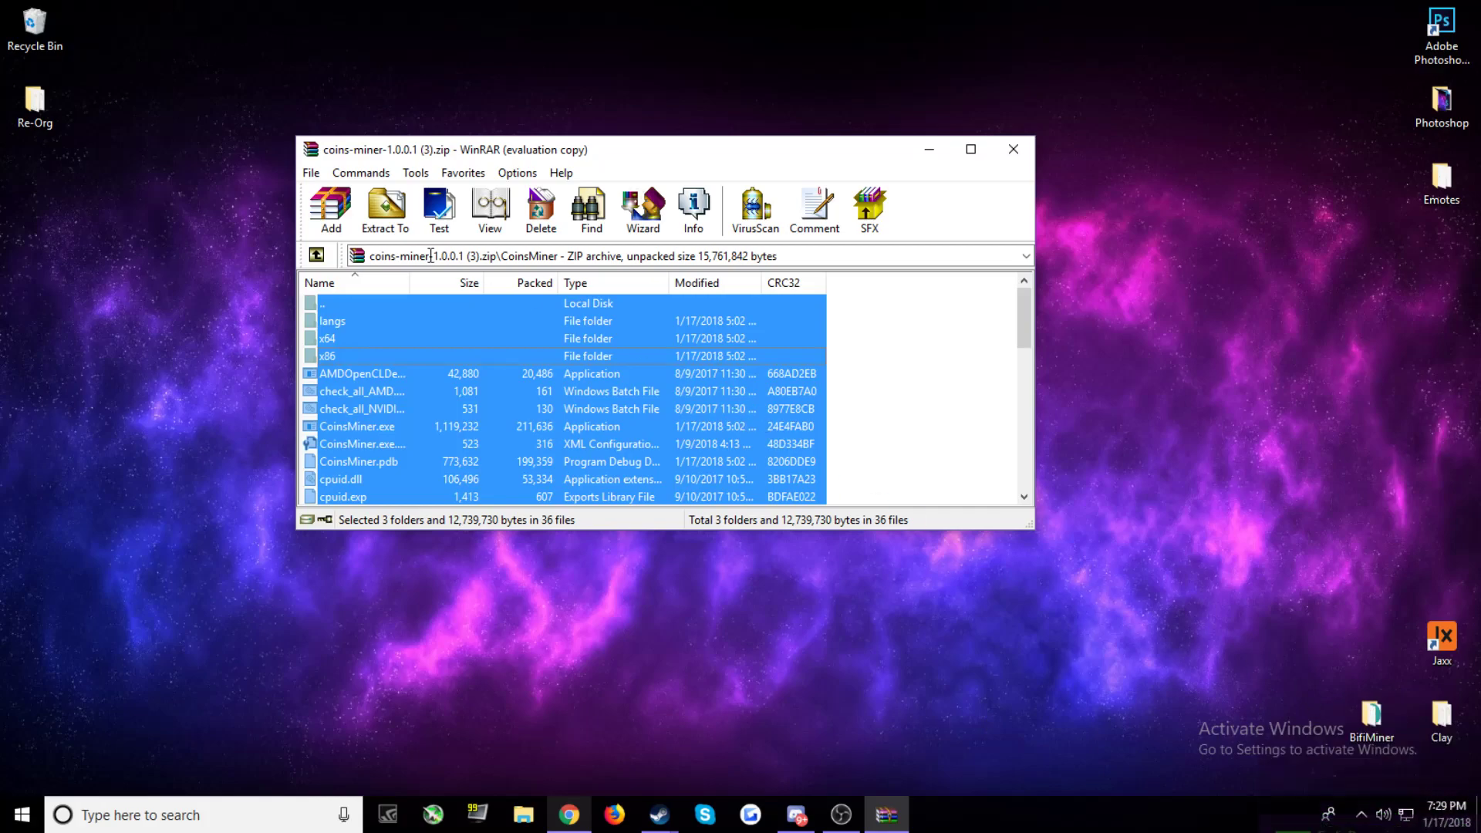
left_click(316, 254)
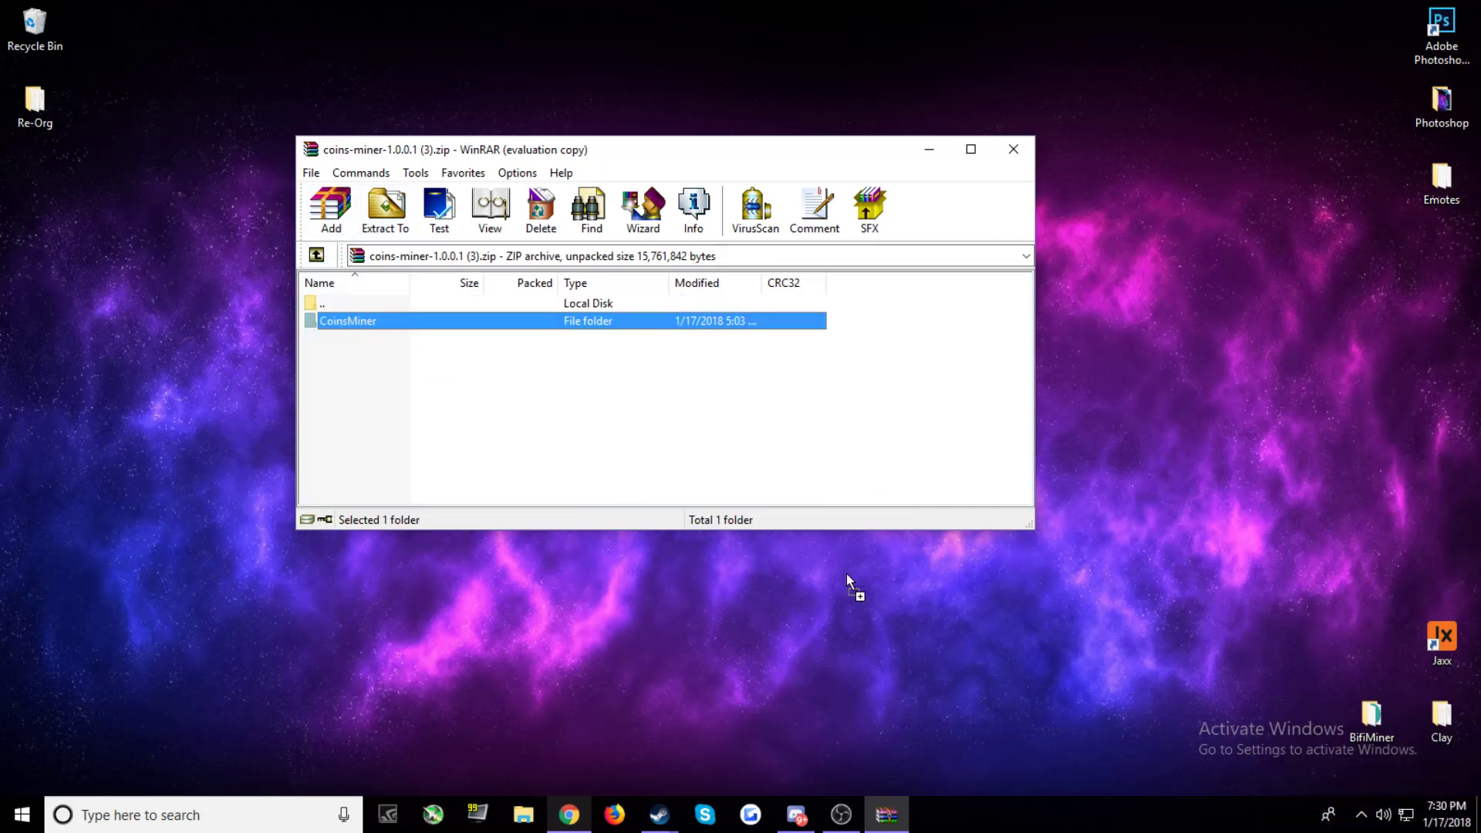
left_click_drag(808, 549, 514, 380)
left_click(1013, 149)
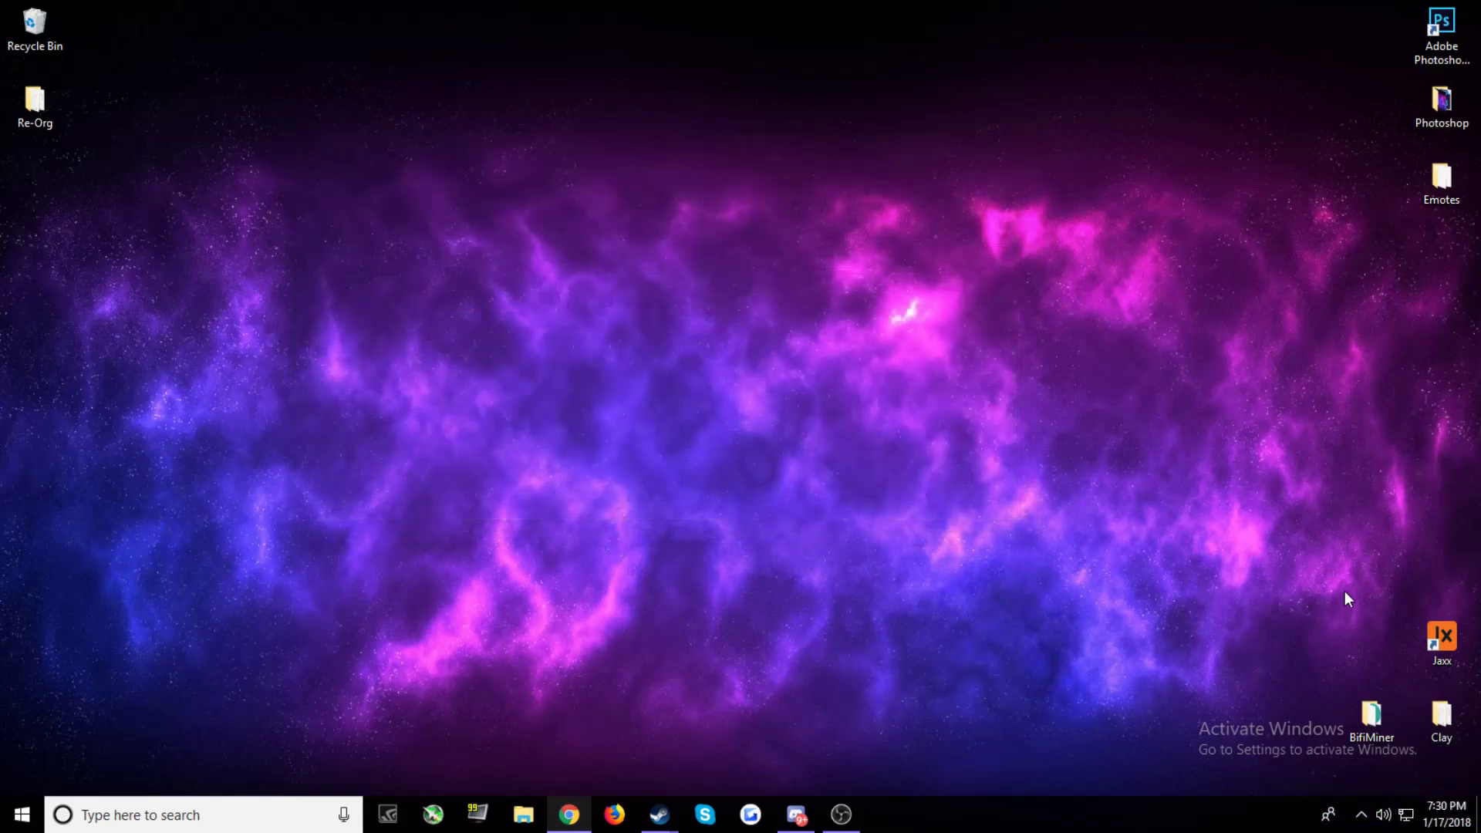
Run CoinsMiner from the BifiMiner folder on the desktop and dismiss the CudaDeviceDetection system error.
double_click(1358, 722)
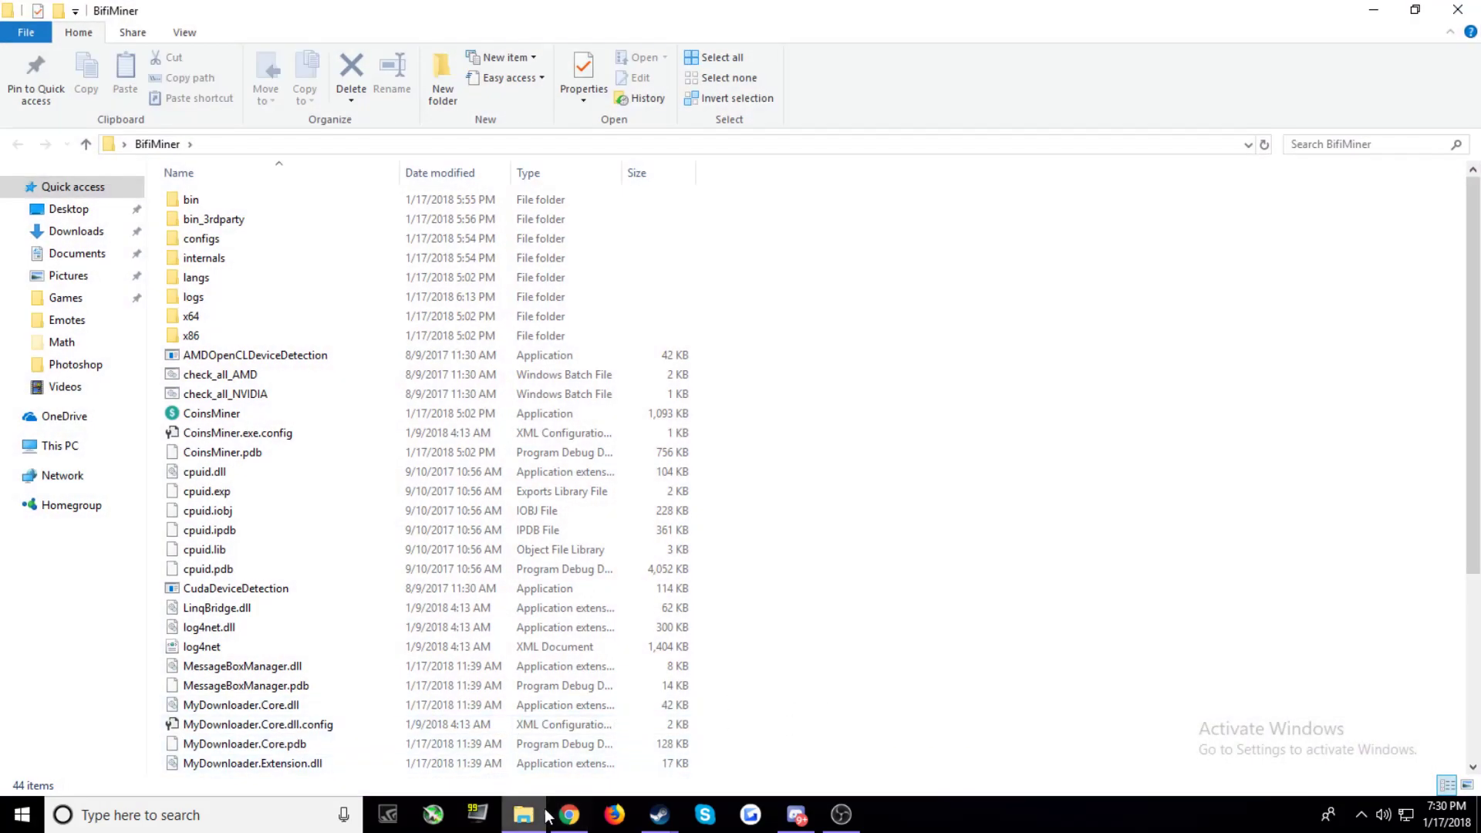
left_click(569, 814)
scroll(725, 552, "down", 5)
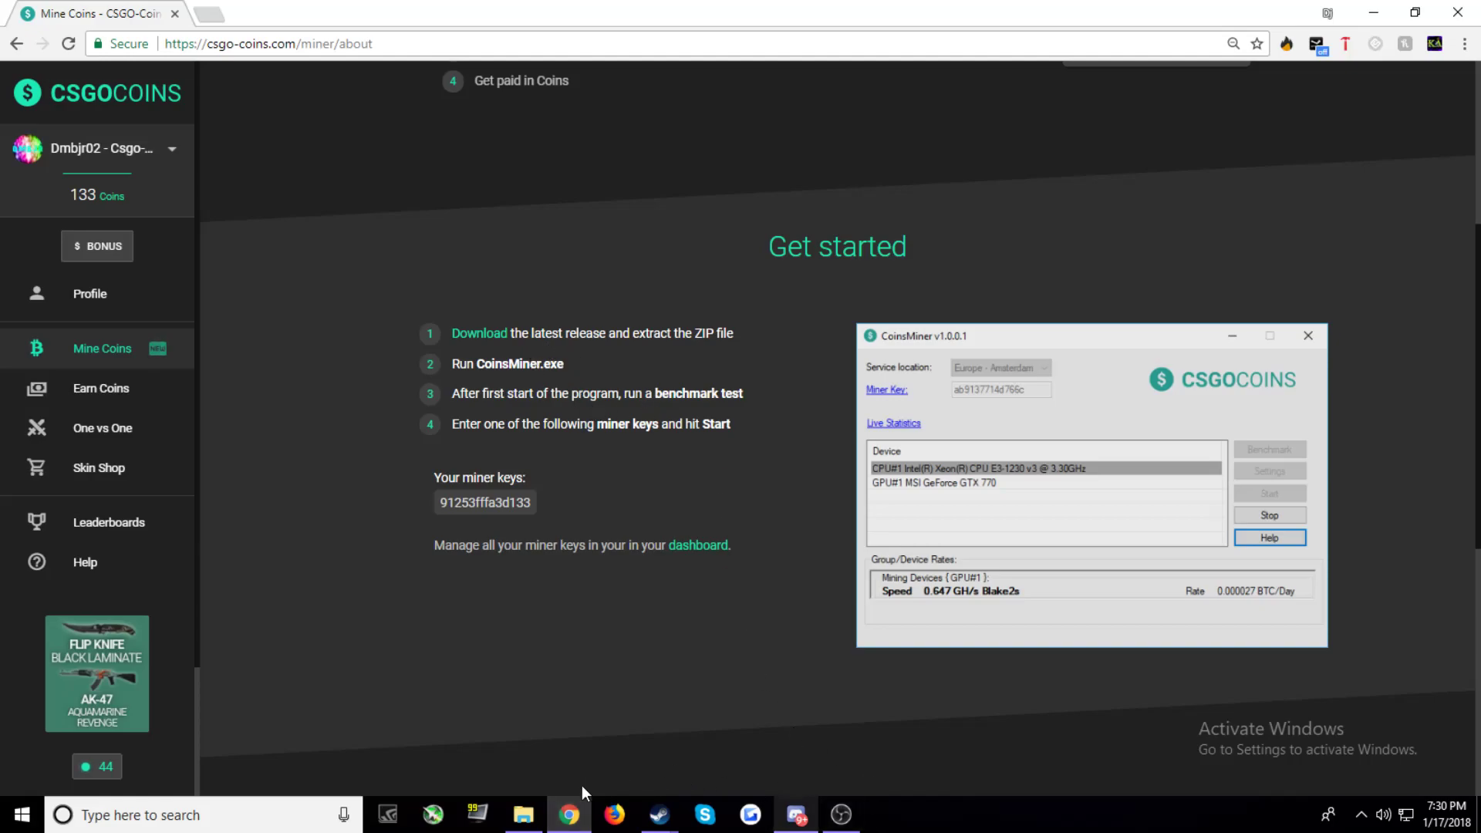
left_click(520, 806)
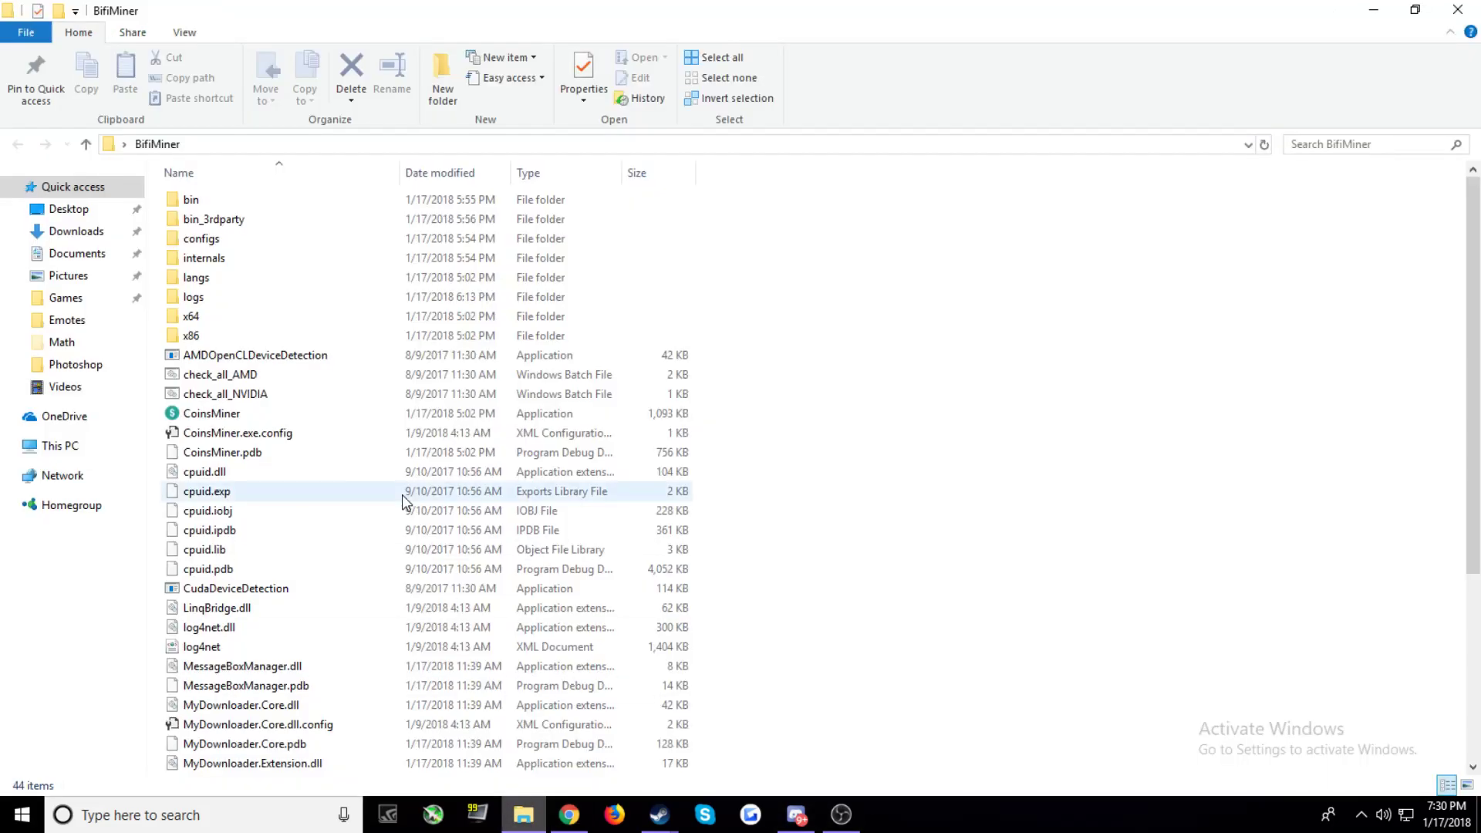
left_click(233, 420)
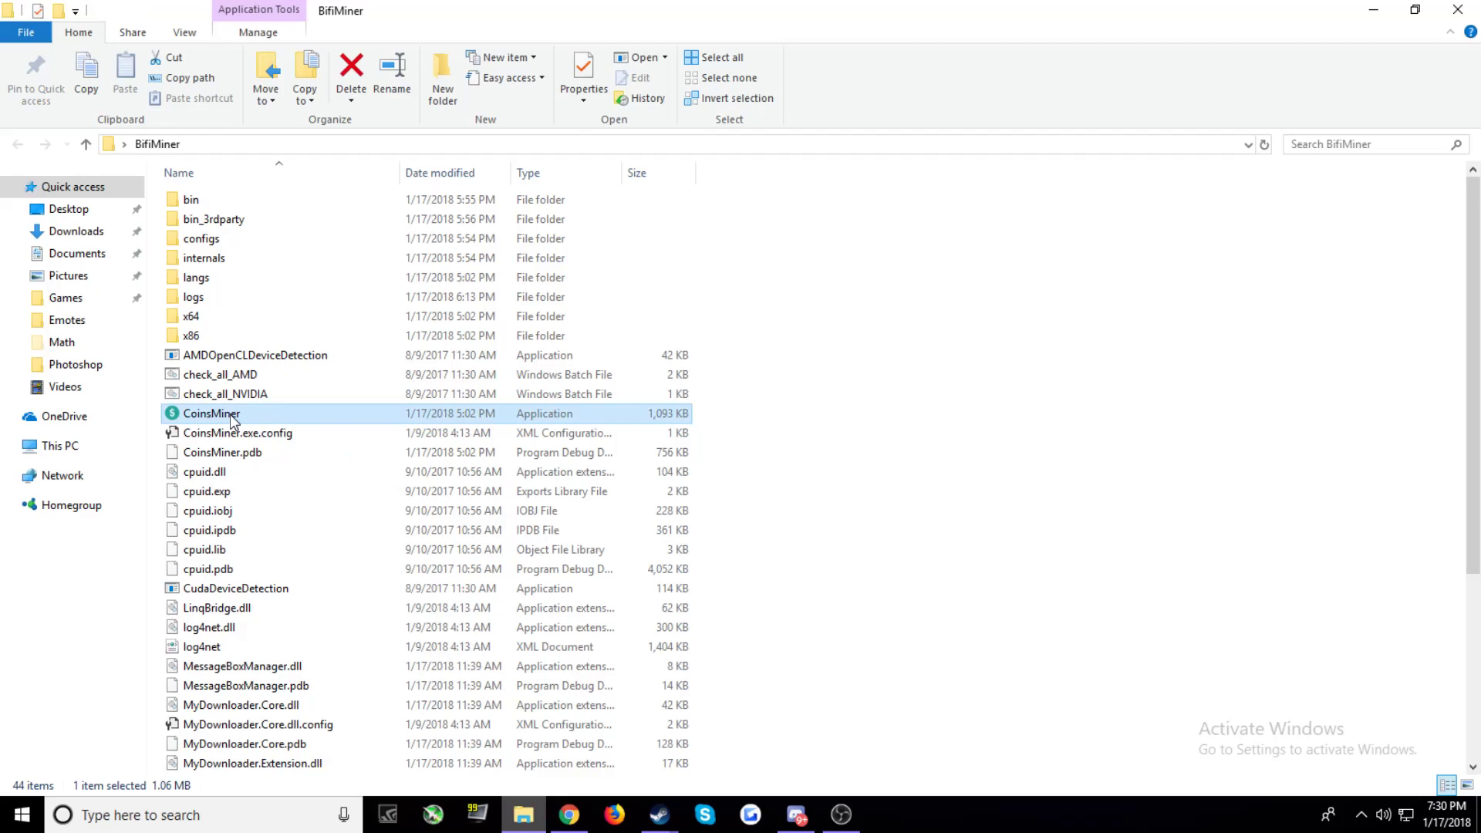
double_click(232, 421)
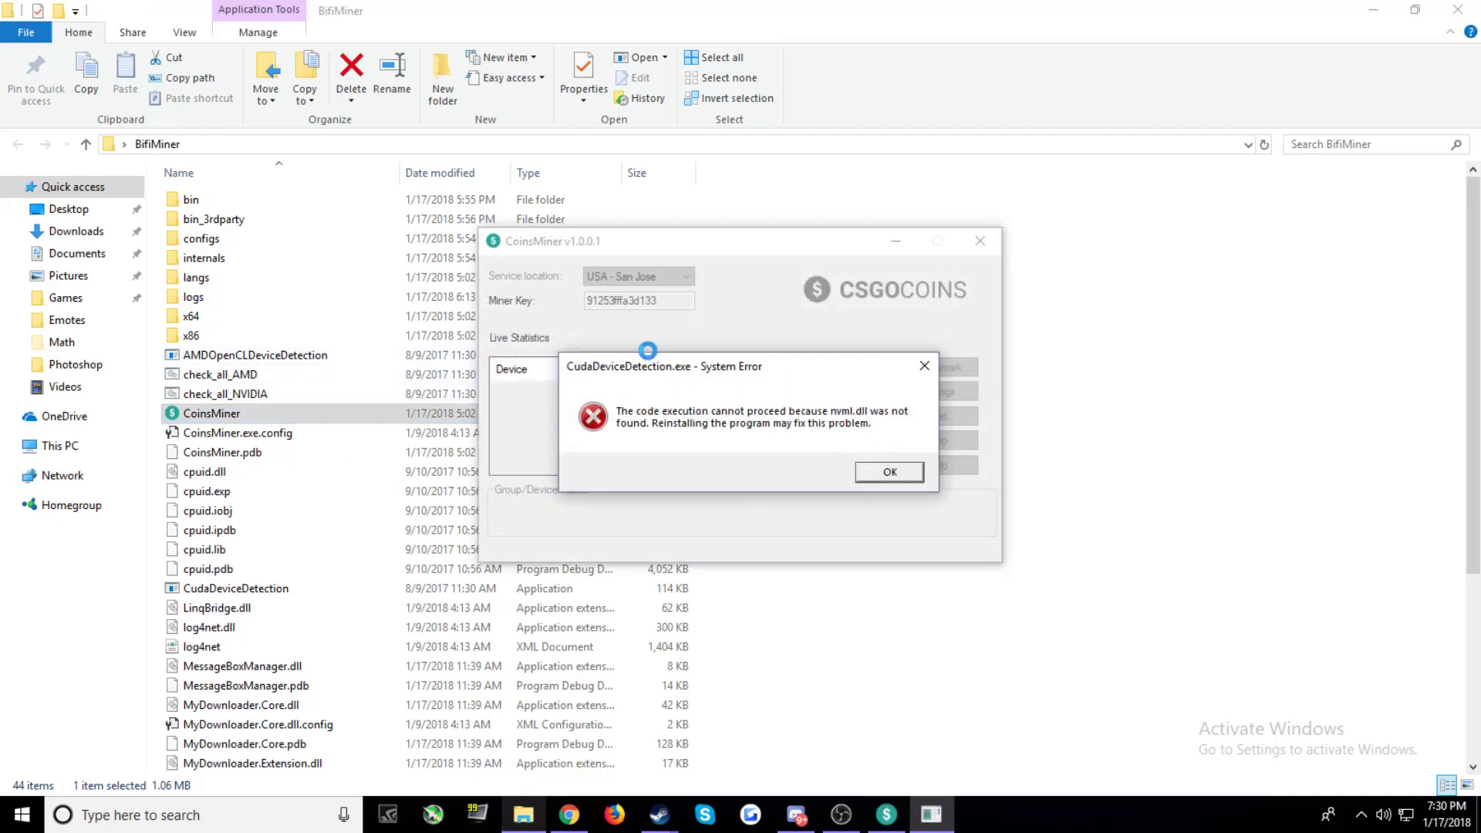
left_click_drag(654, 368, 595, 349)
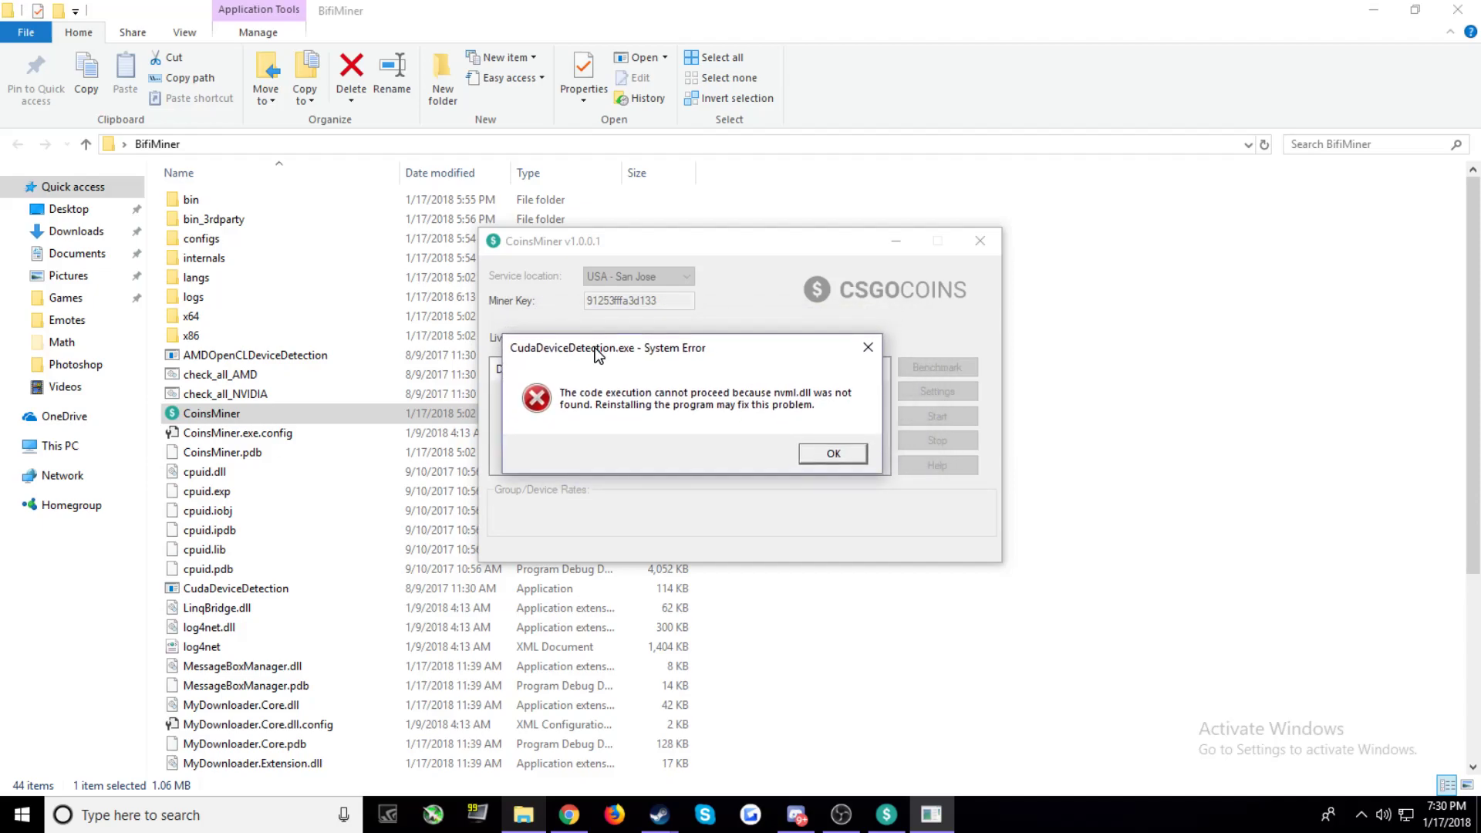
left_click(851, 457)
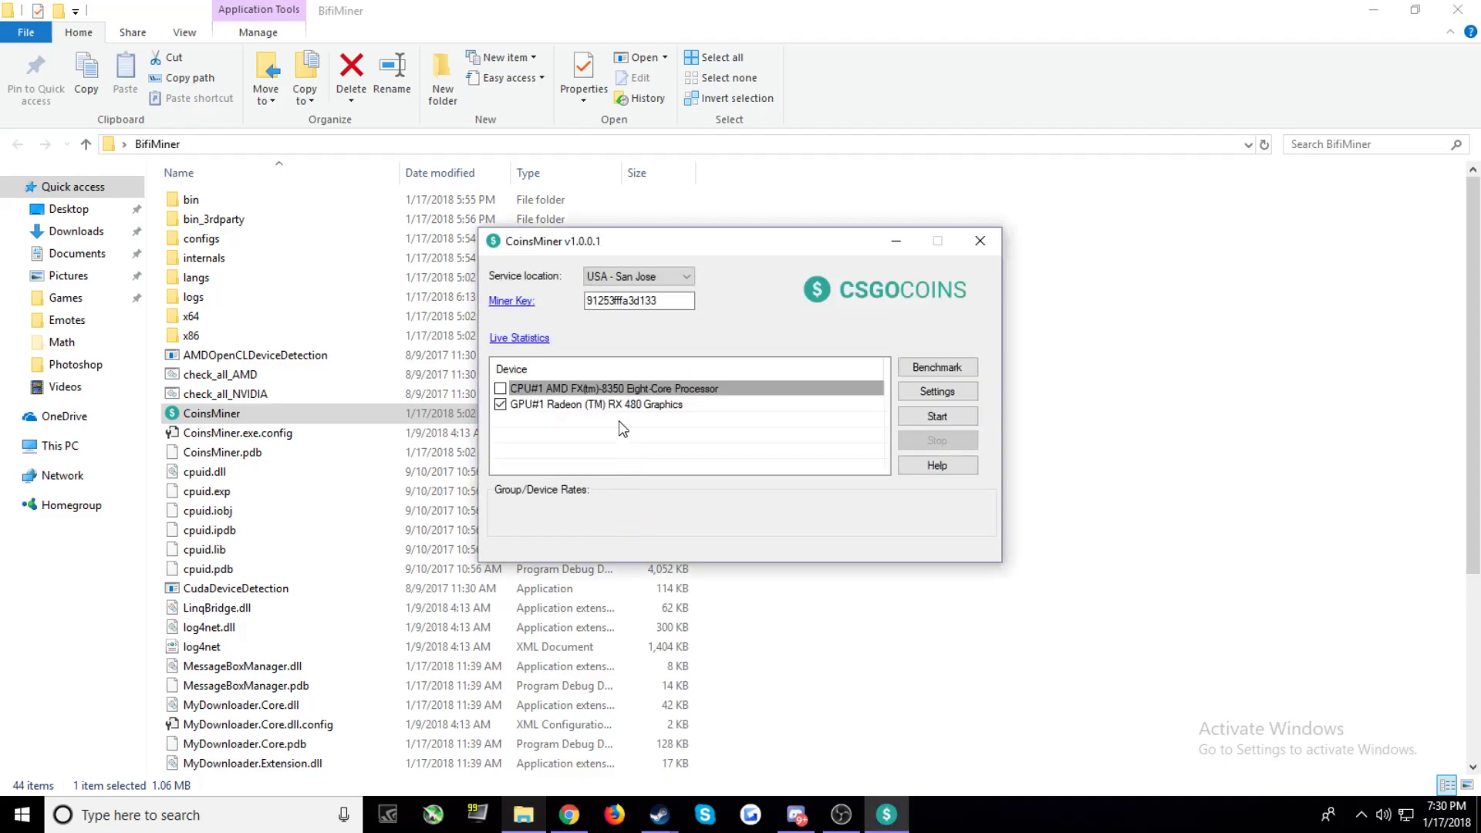
Set the CoinsMiner service location to USA - San Jose.
left_click(615, 277)
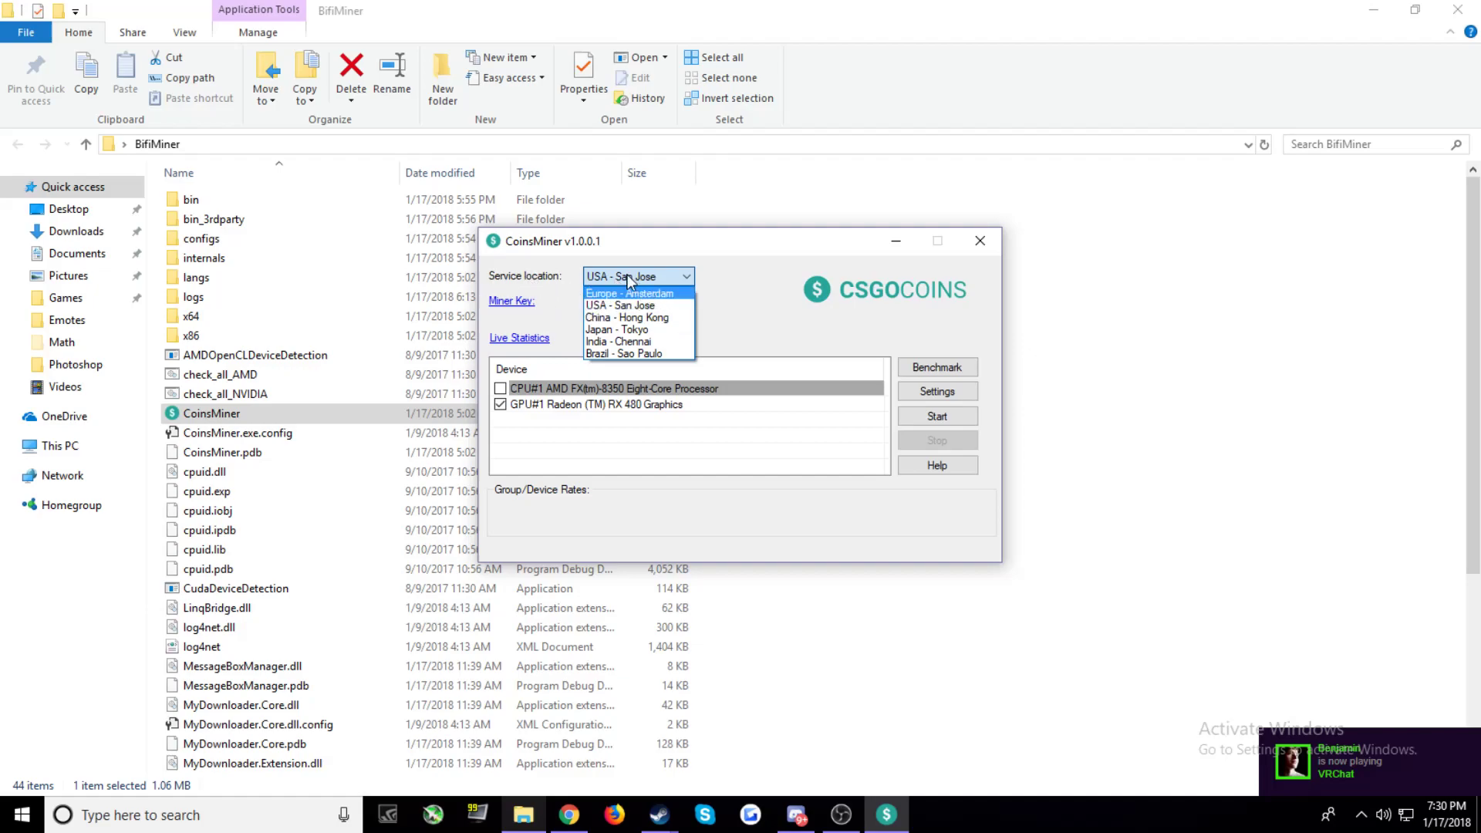
left_click(627, 275)
left_click(626, 277)
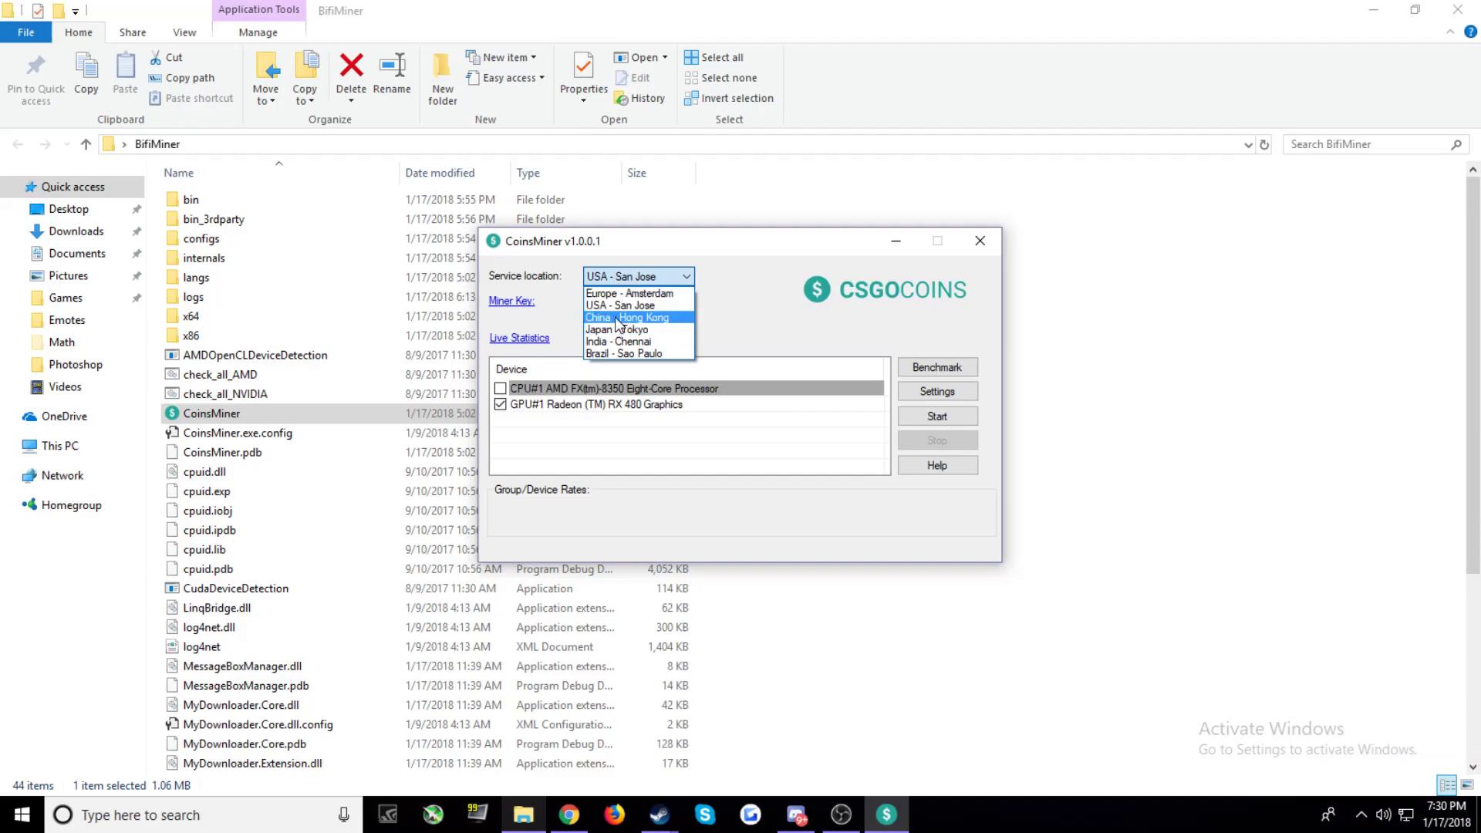
left_click(617, 318)
left_click(639, 277)
left_click(621, 306)
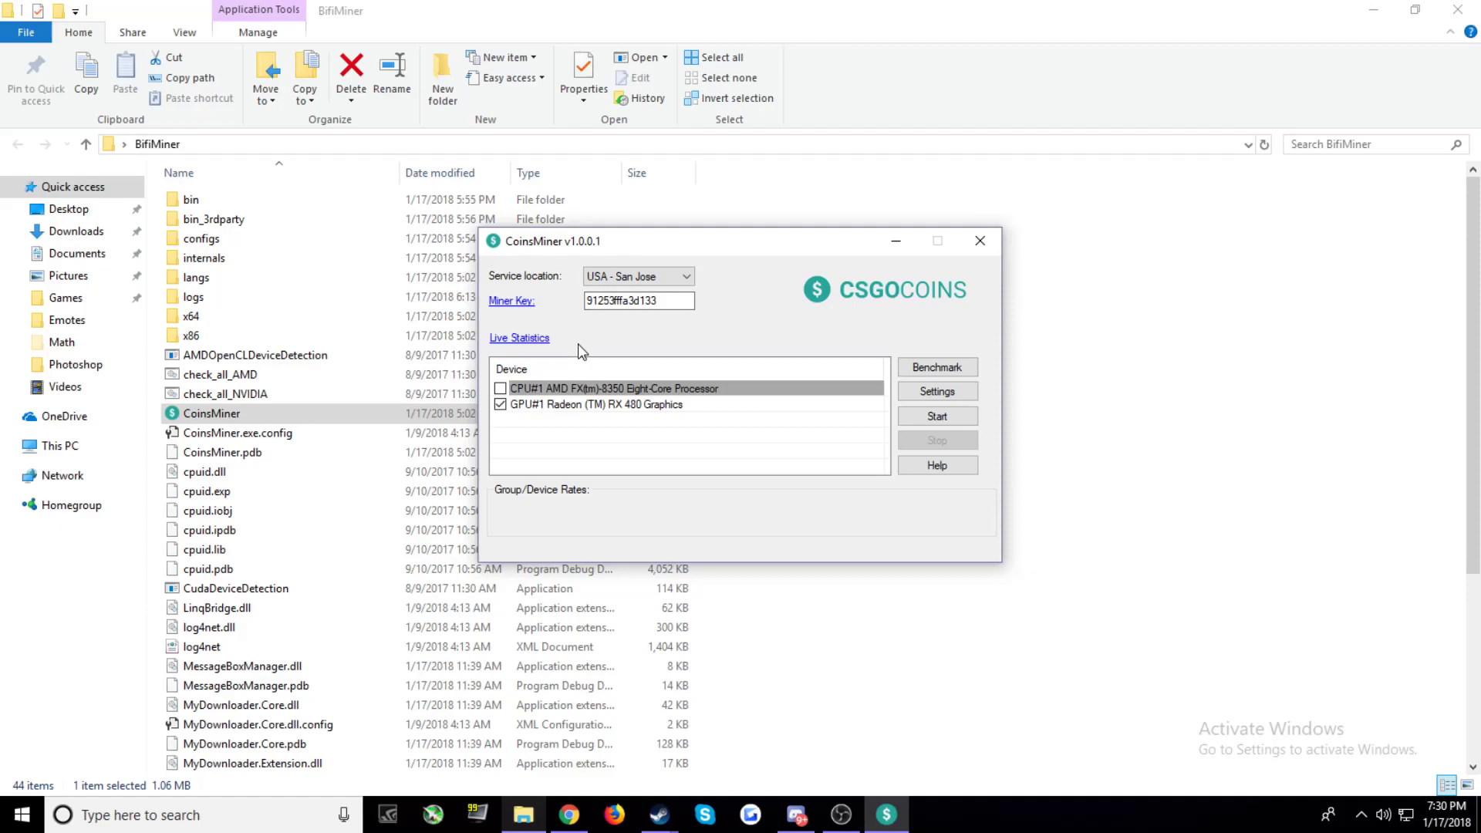
left_click(624, 276)
left_click(622, 307)
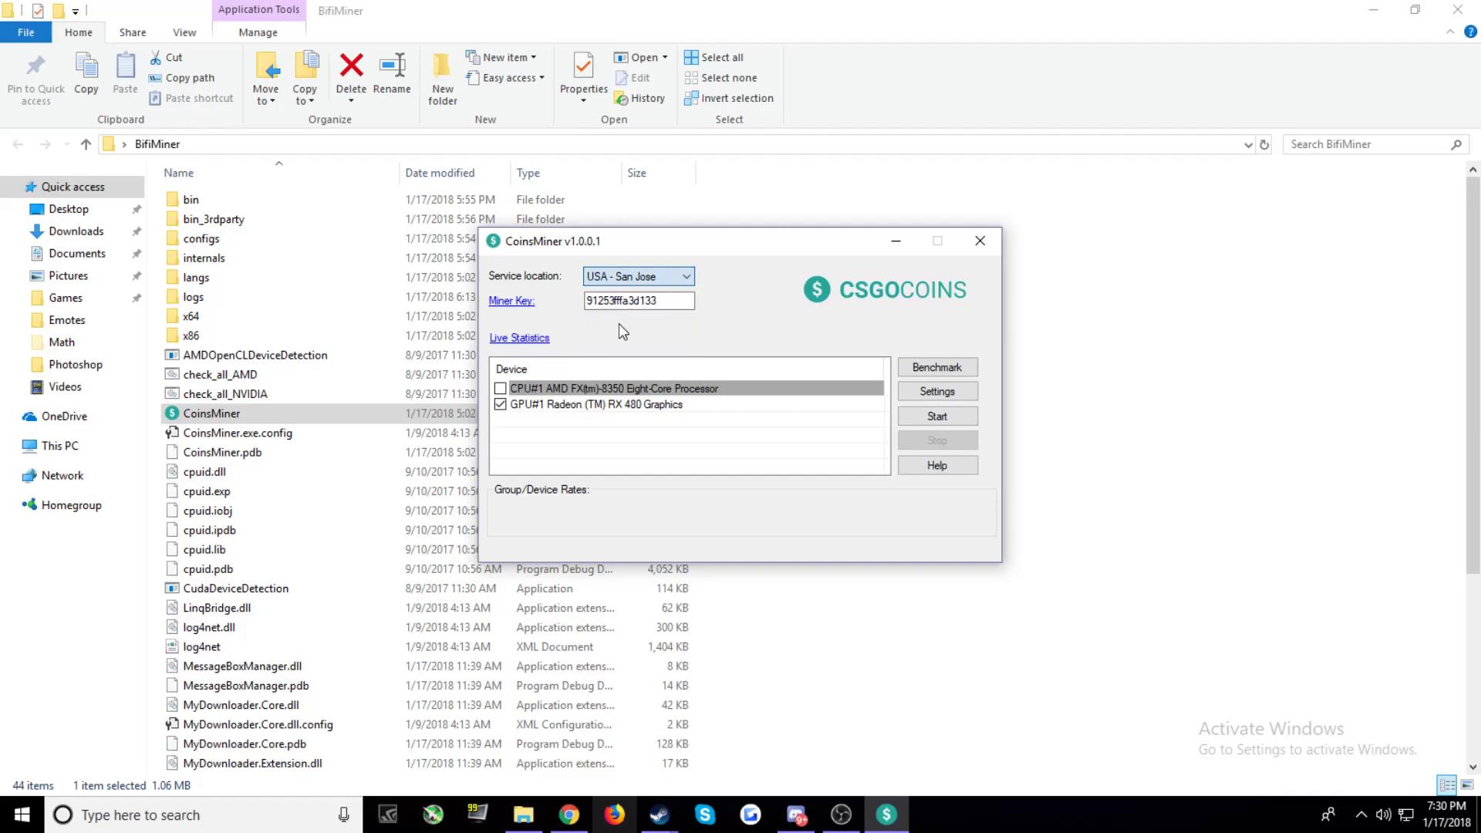
Locate the account's miner key in the website's Get started section and enter it in the CoinsMiner Miner Key field.
left_click(569, 815)
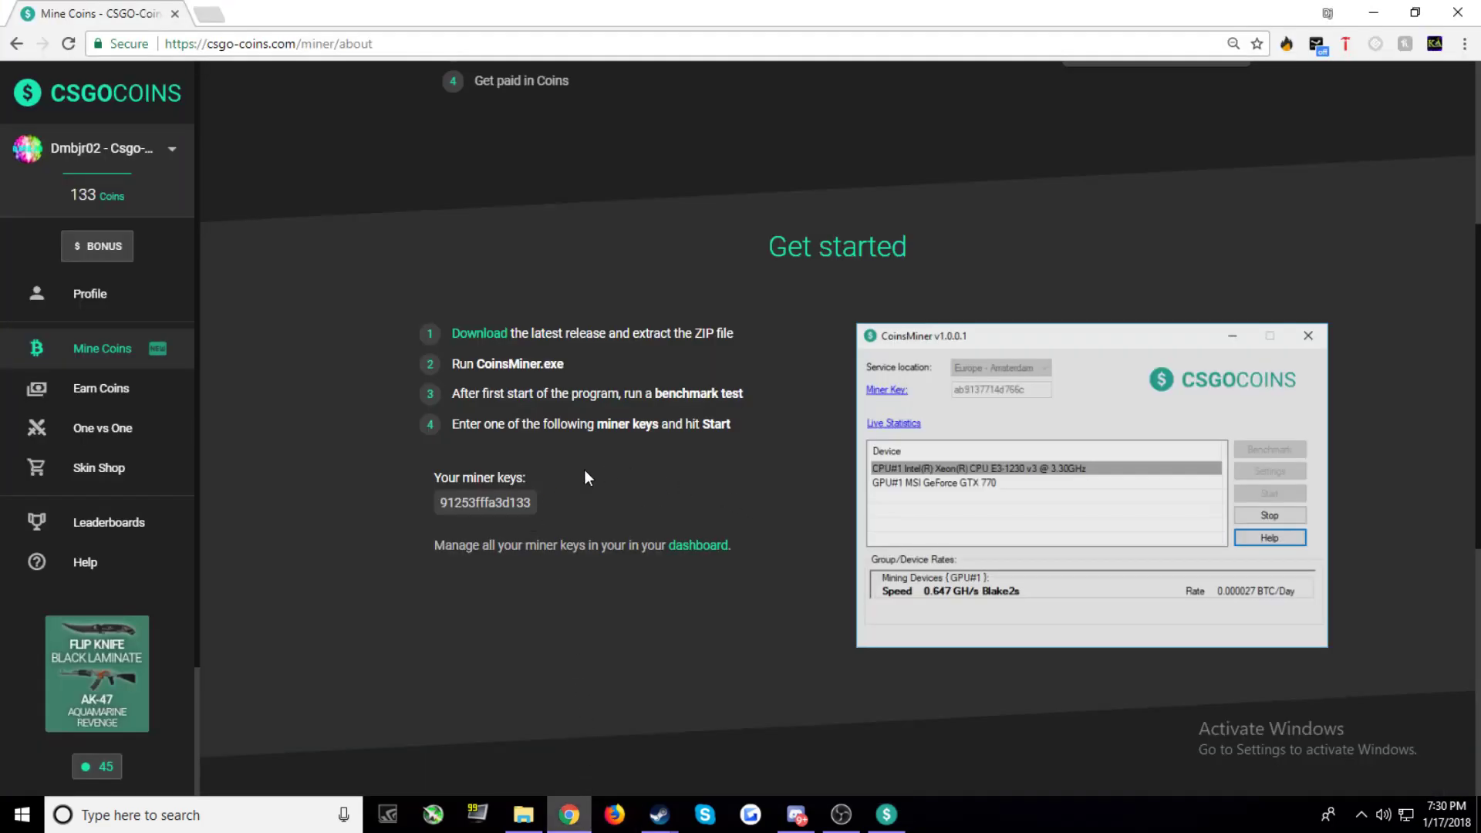
scroll(501, 440, "down", 1)
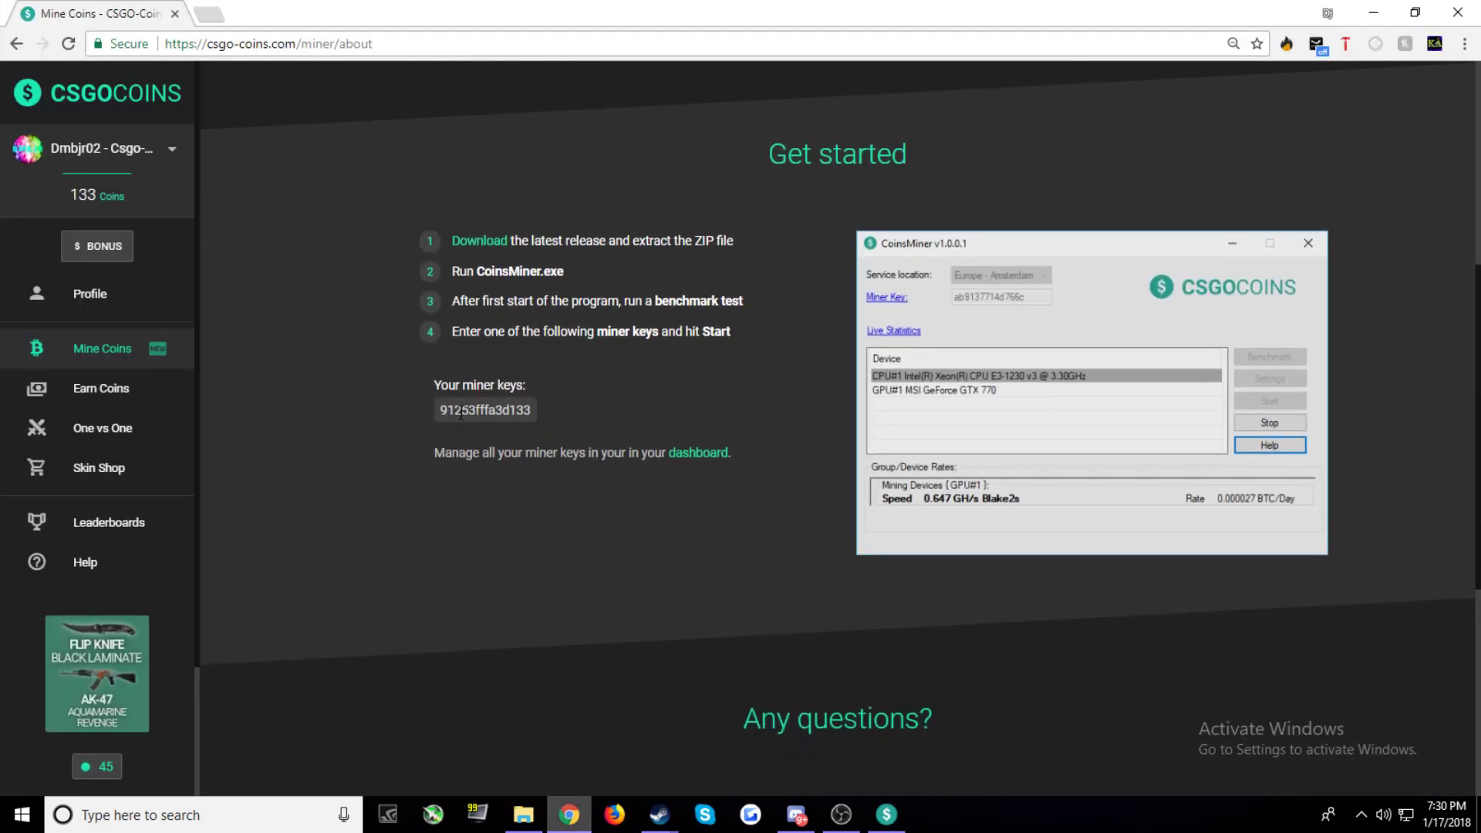
left_click_drag(438, 409, 530, 417)
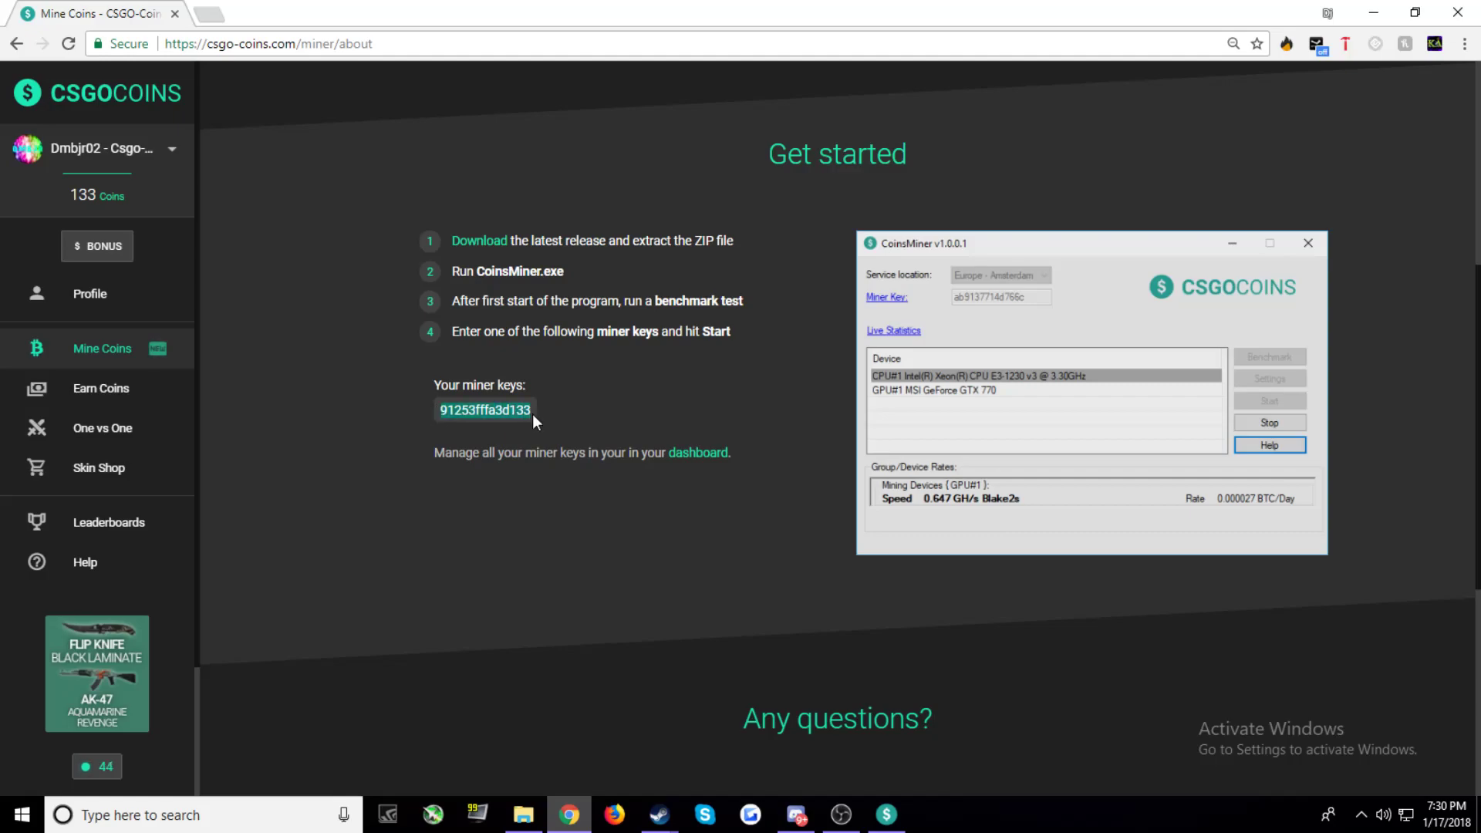
left_click(900, 810)
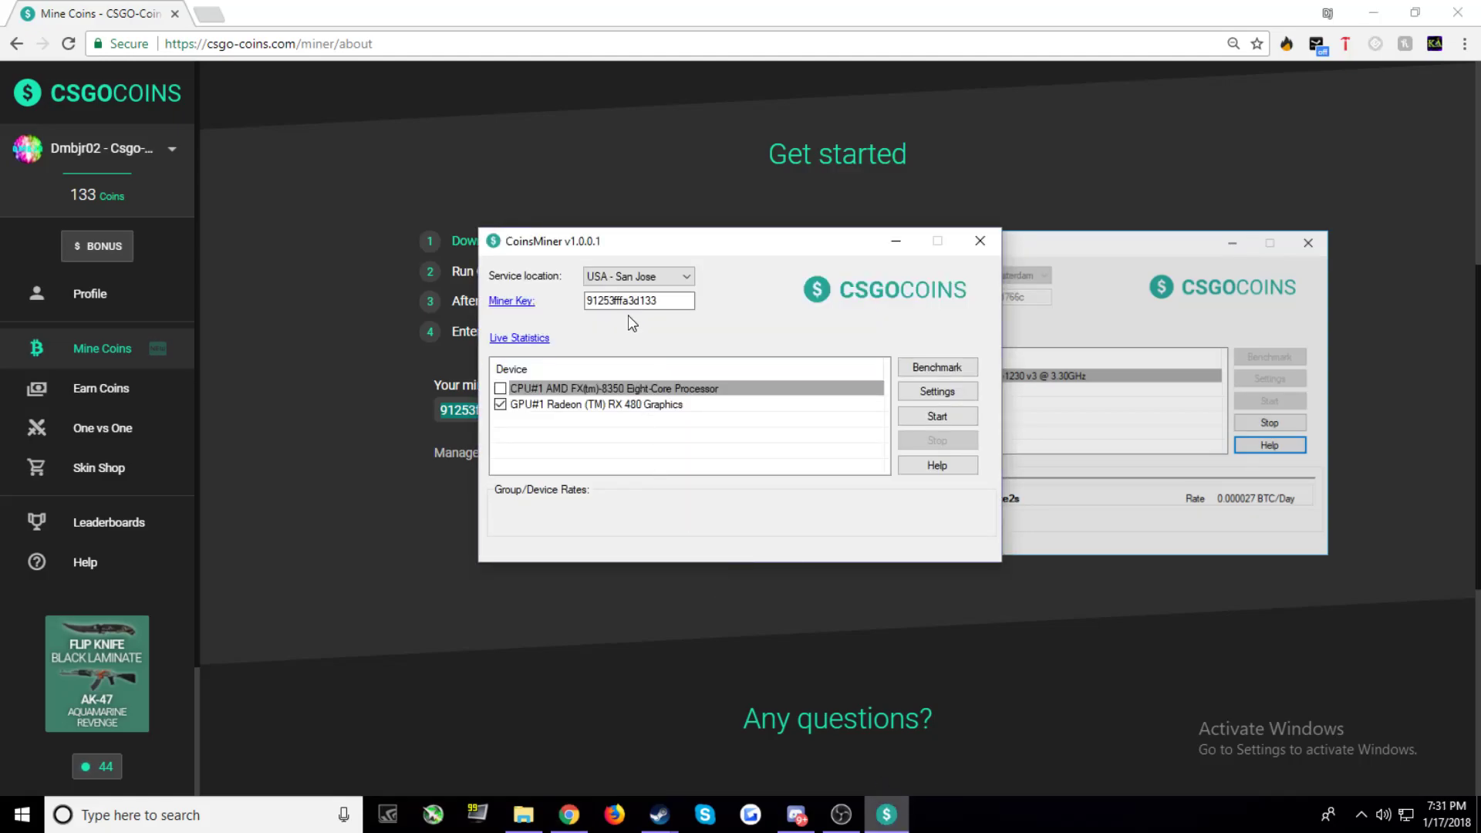
left_click_drag(684, 302, 516, 308)
key("ctrl+c")
key("BackSpace")
key("ctrl+v")
Try including the AMD FX-8350 CPU as a mining device alongside the GPU, and exclude it again.
left_click(500, 389)
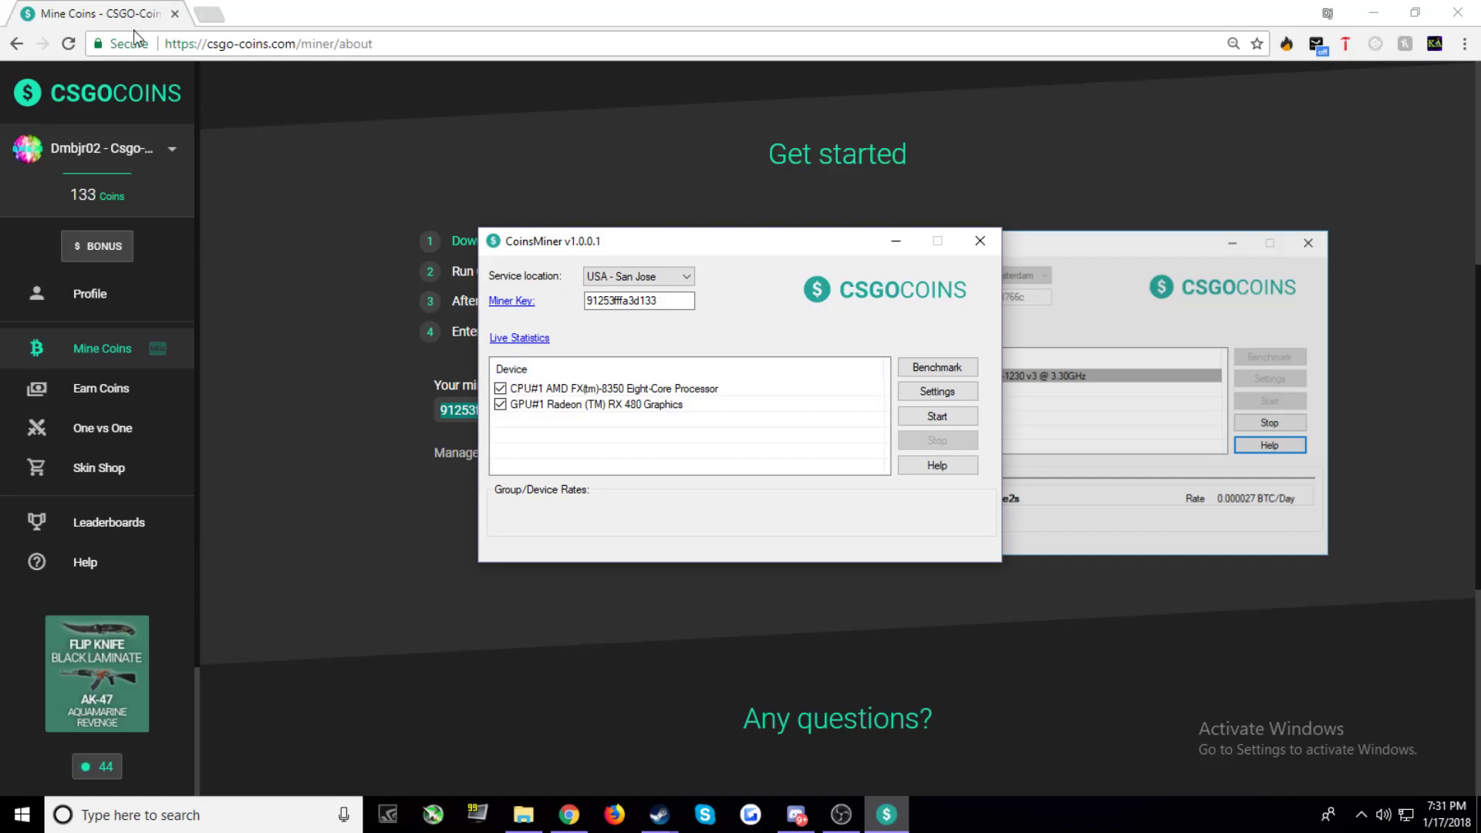
left_click(500, 390)
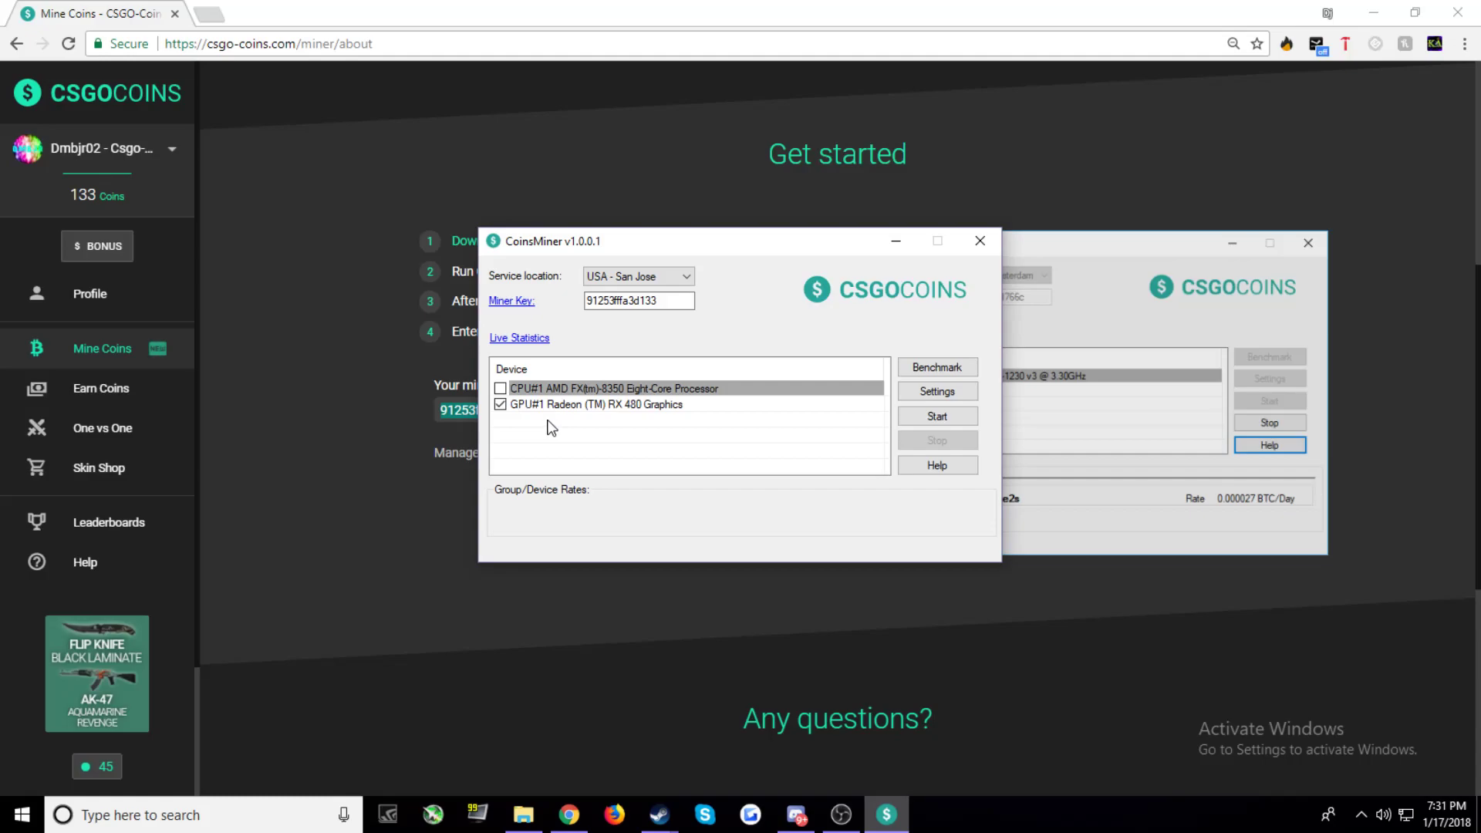
left_click(500, 389)
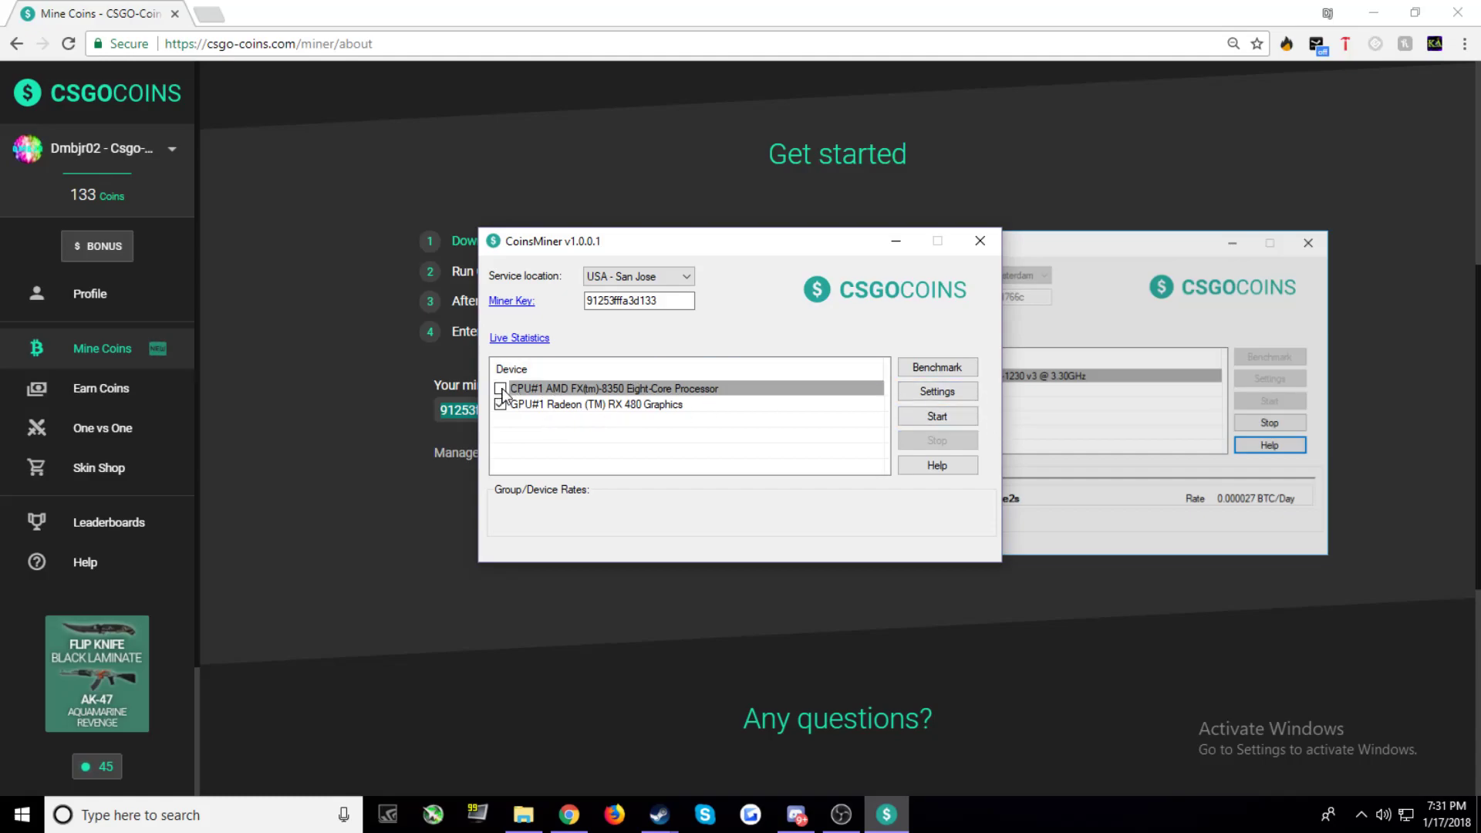
In the device and algorithm settings, switch the CPU and its CryptoNight (Xmrig) algorithm on and back off, and save the settings.
left_click(920, 393)
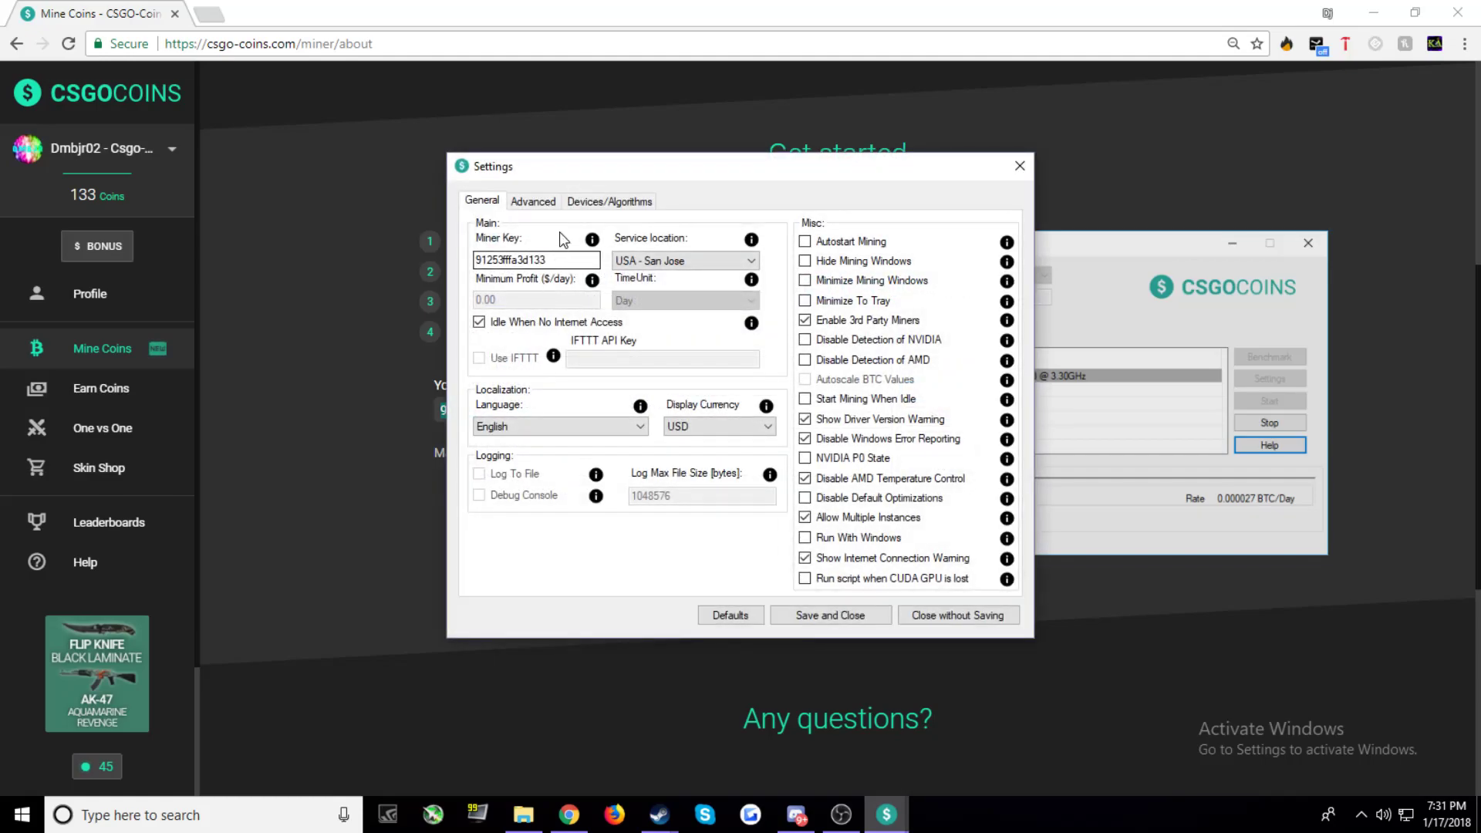
left_click(587, 203)
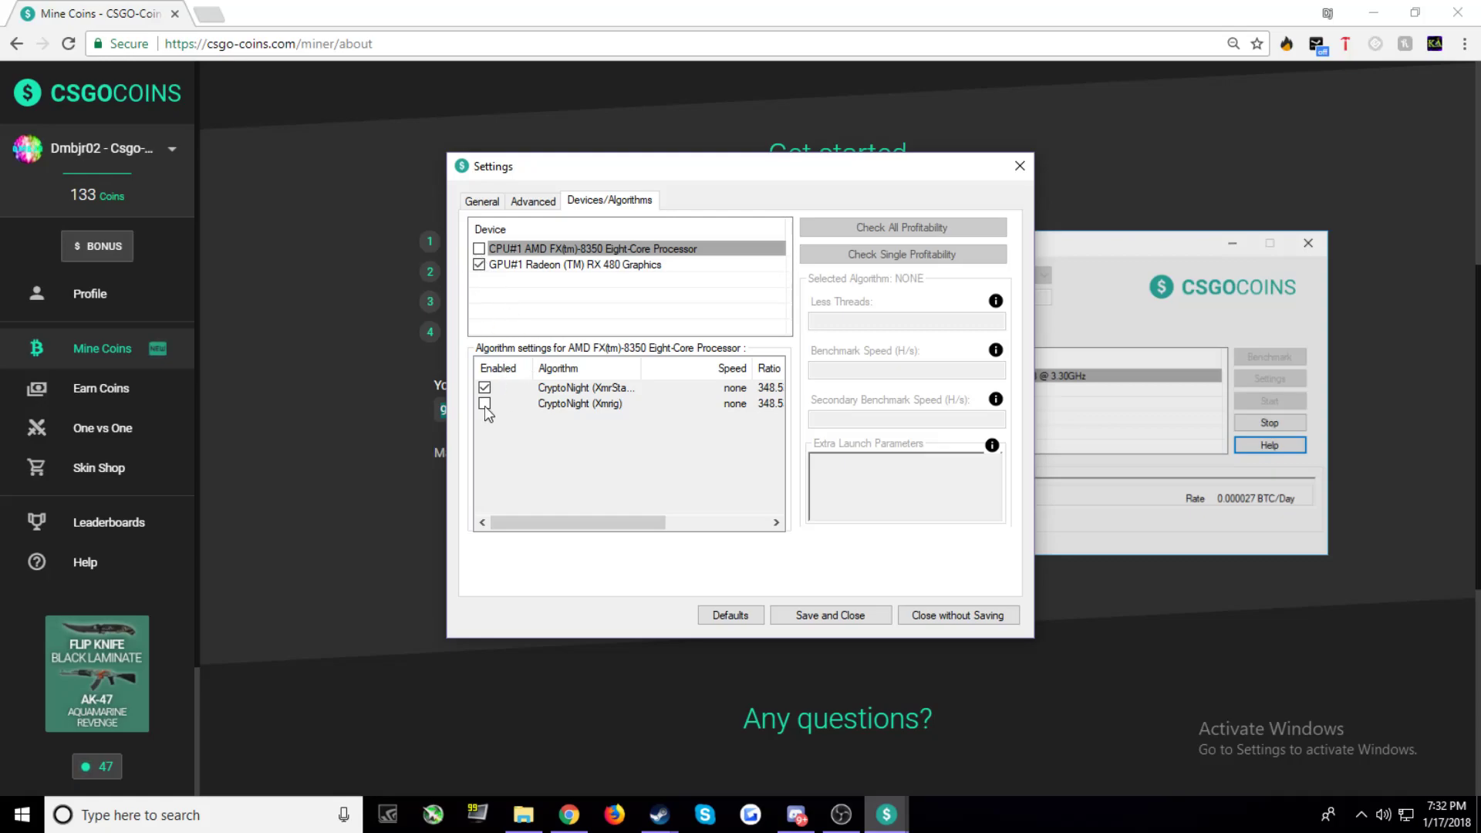
left_click(479, 249)
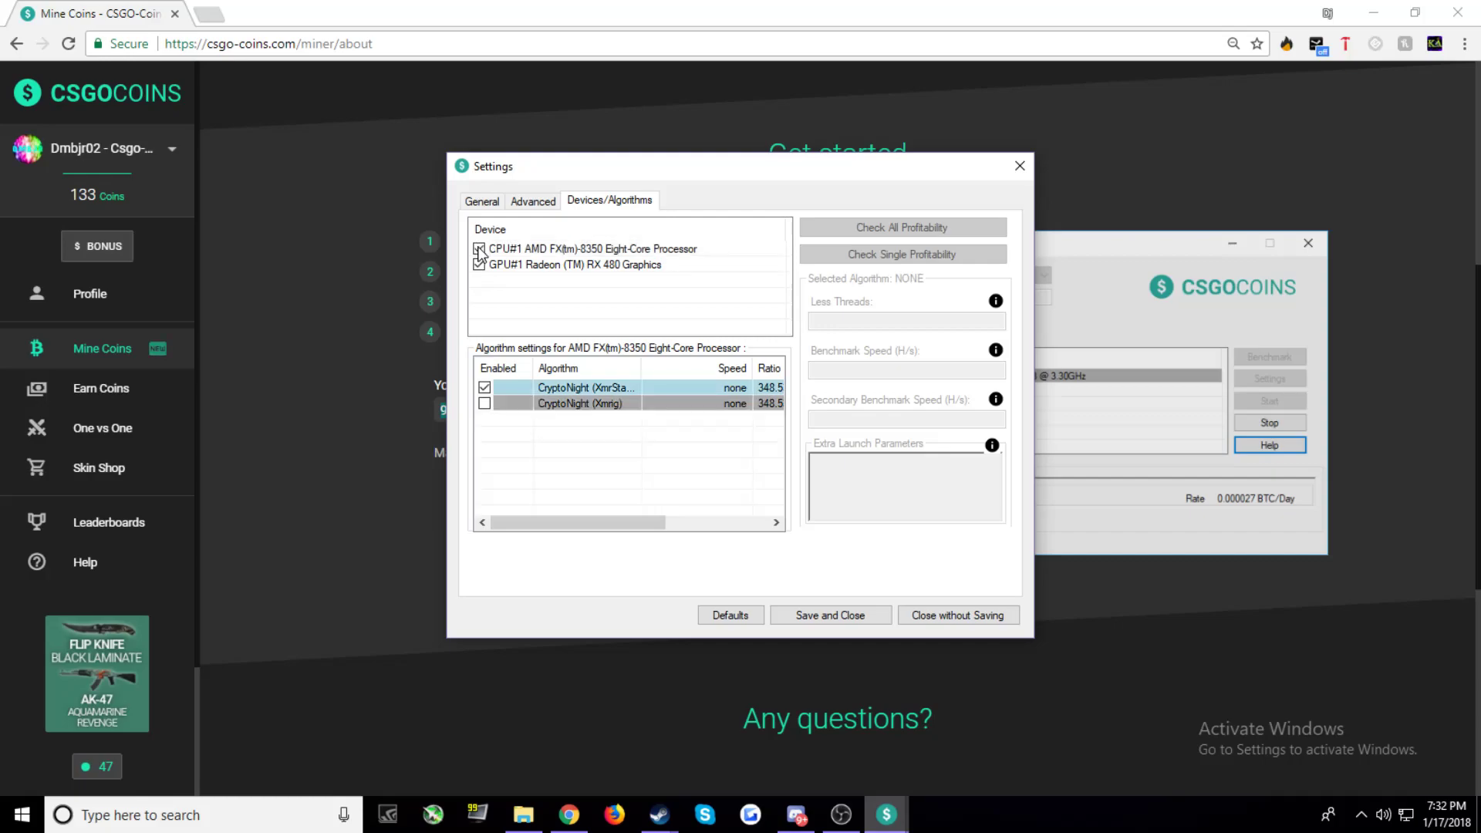
left_click(484, 404)
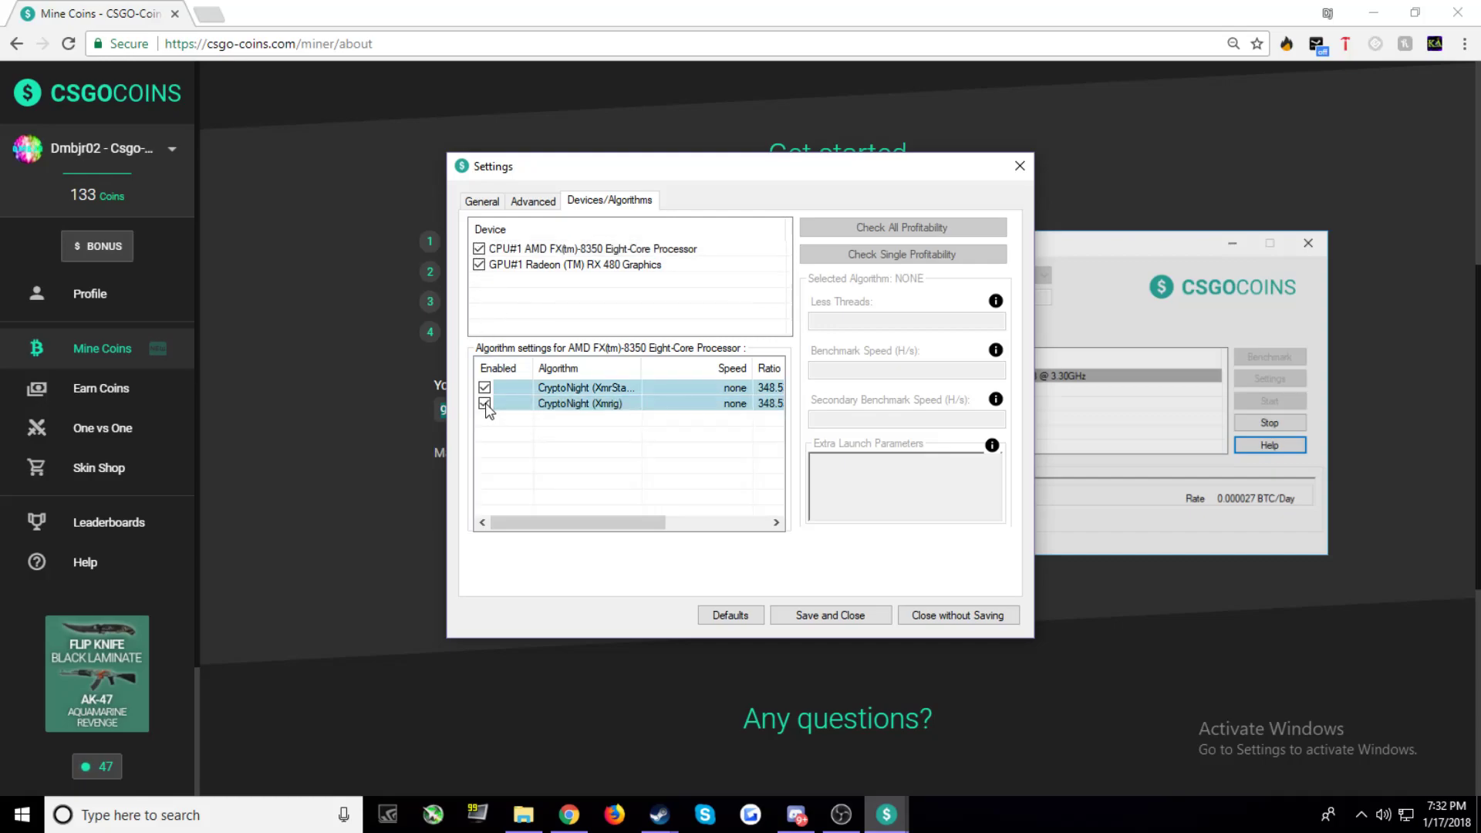
left_click(485, 403)
left_click(479, 248)
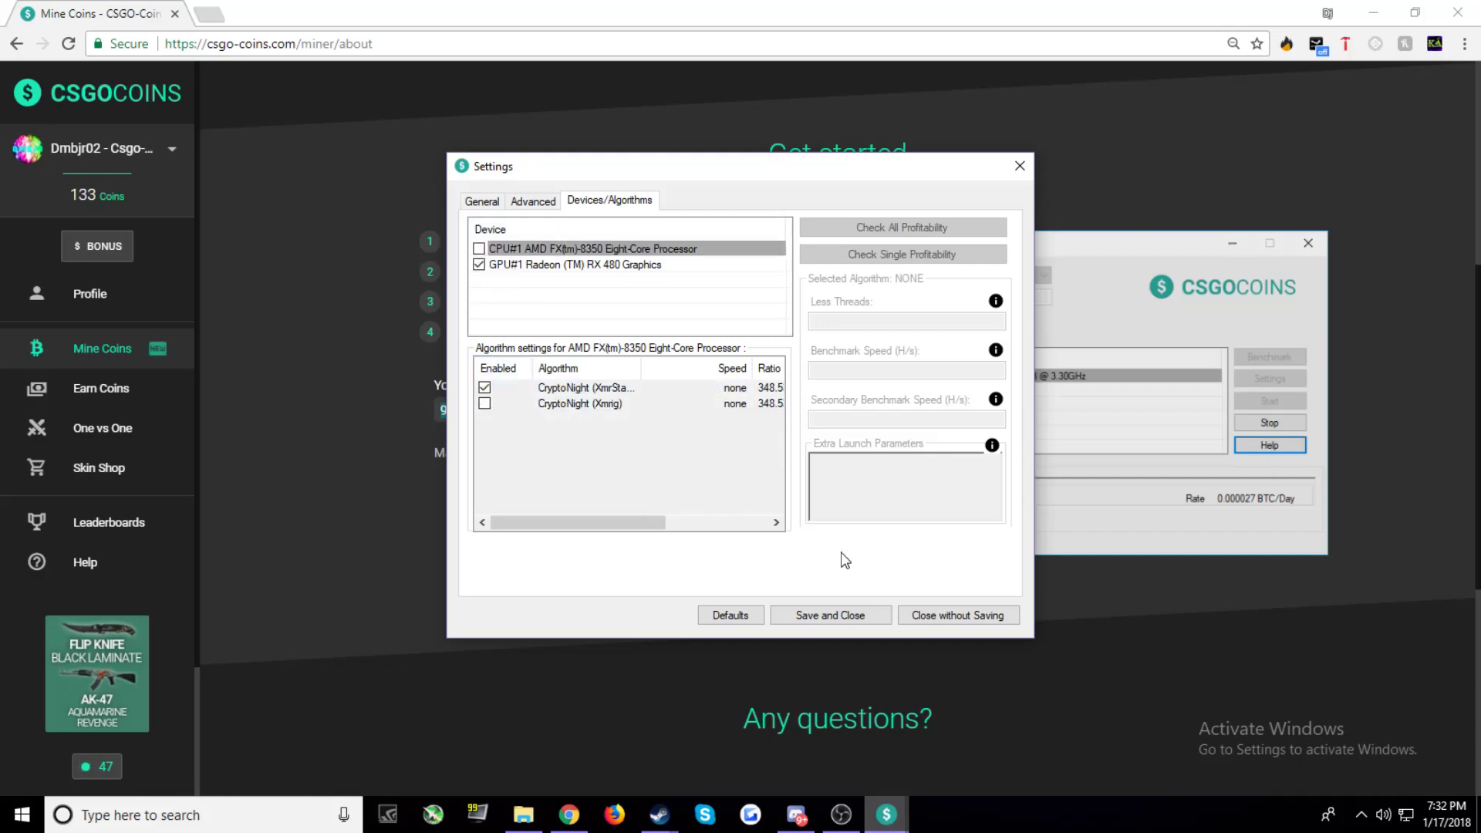
left_click(831, 617)
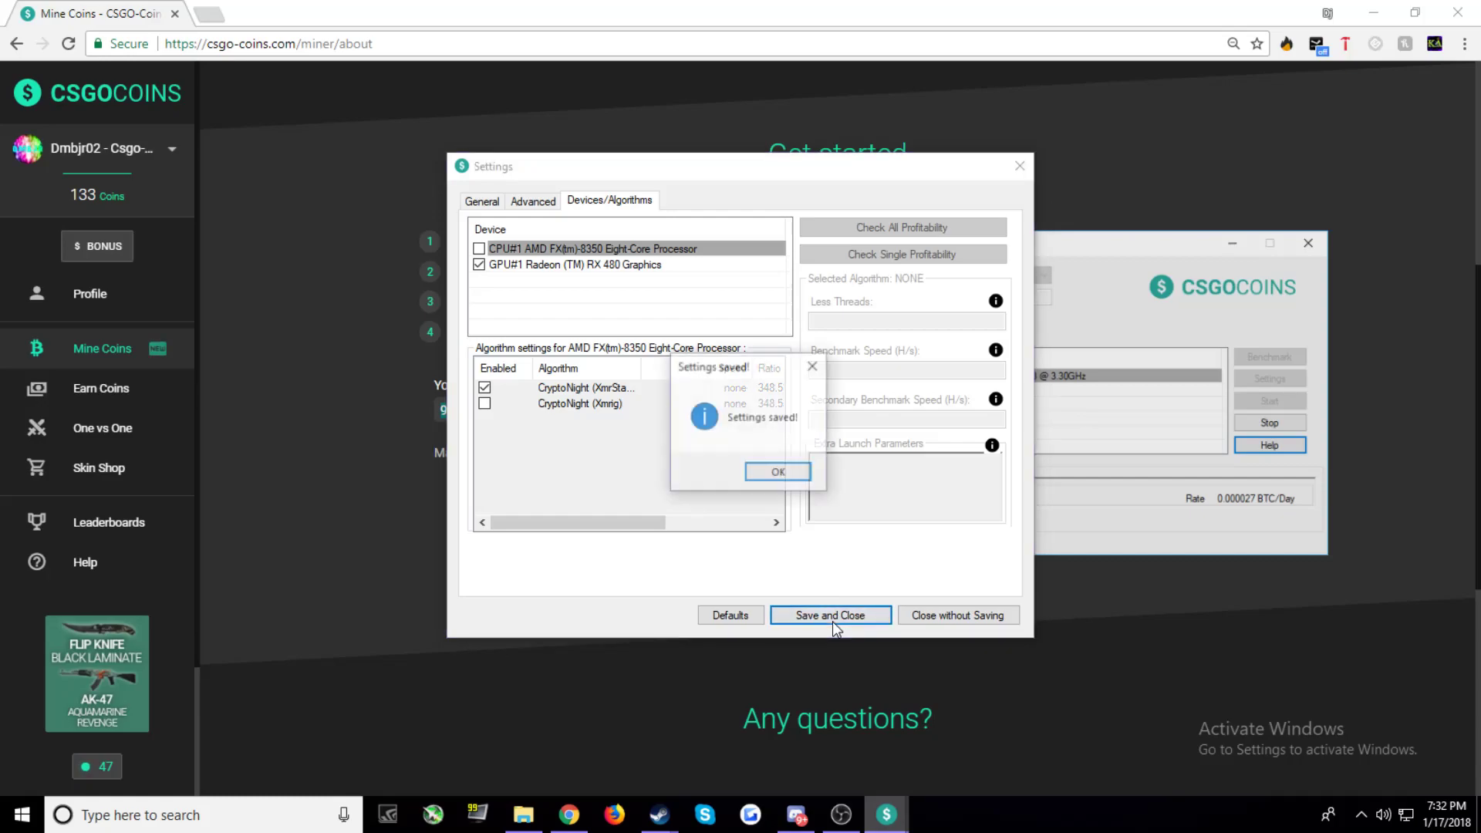
left_click(797, 476)
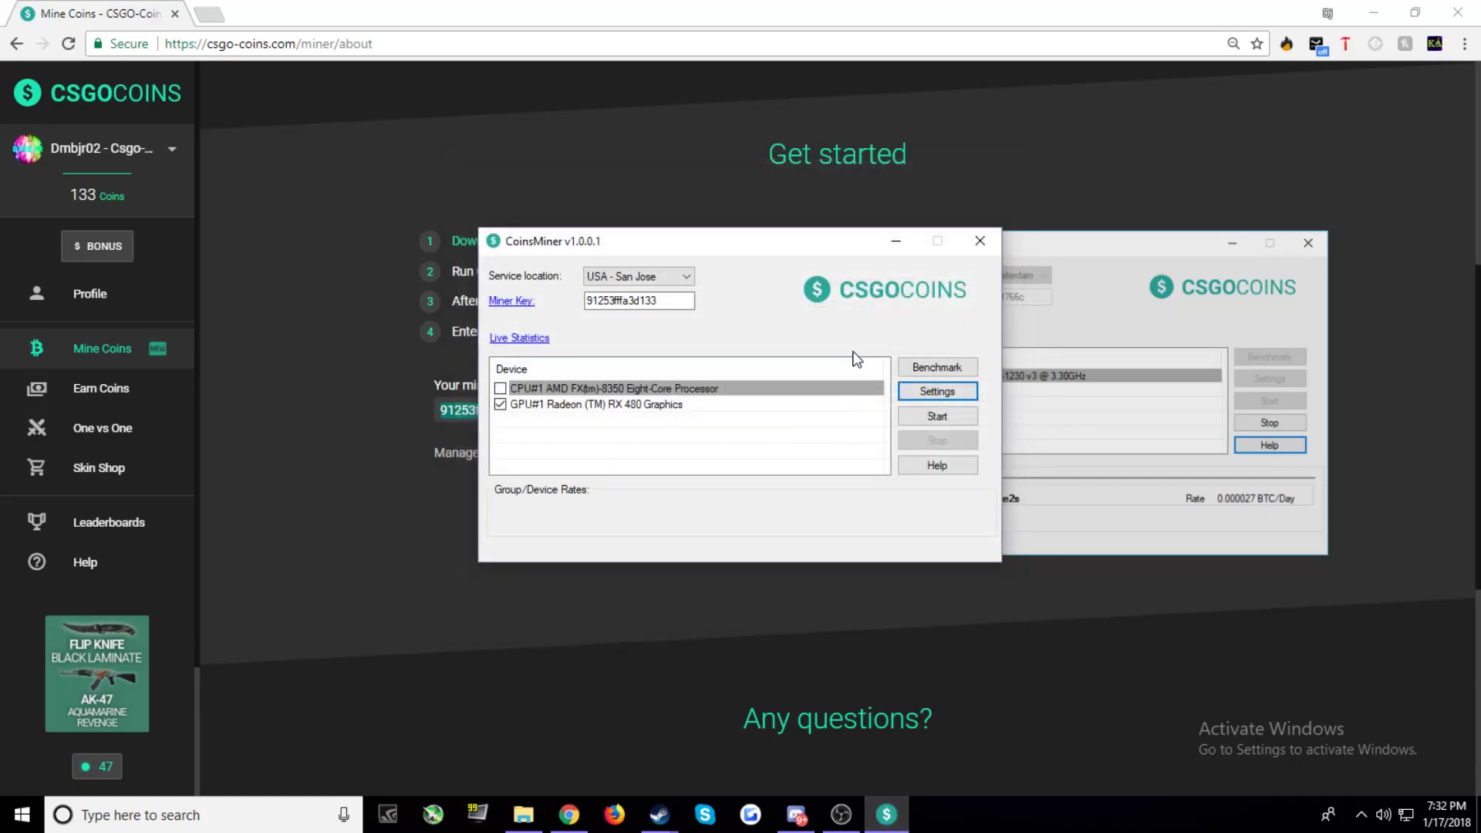
Start mining with the Radeon RX 480 GPU in CoinsMiner, skipping the benchmark of the unbenchmarked algorithms.
left_click(921, 416)
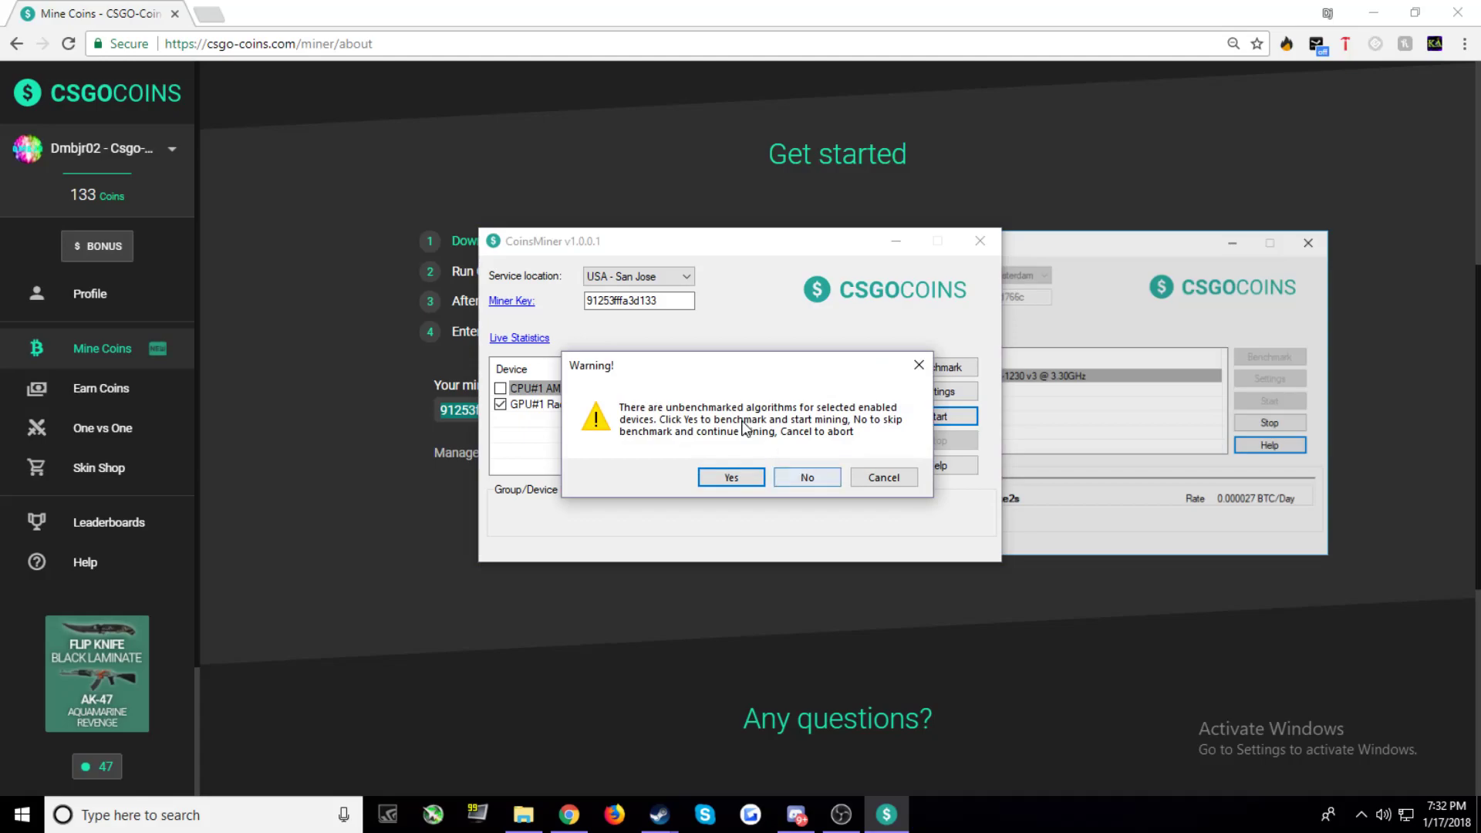
left_click(807, 478)
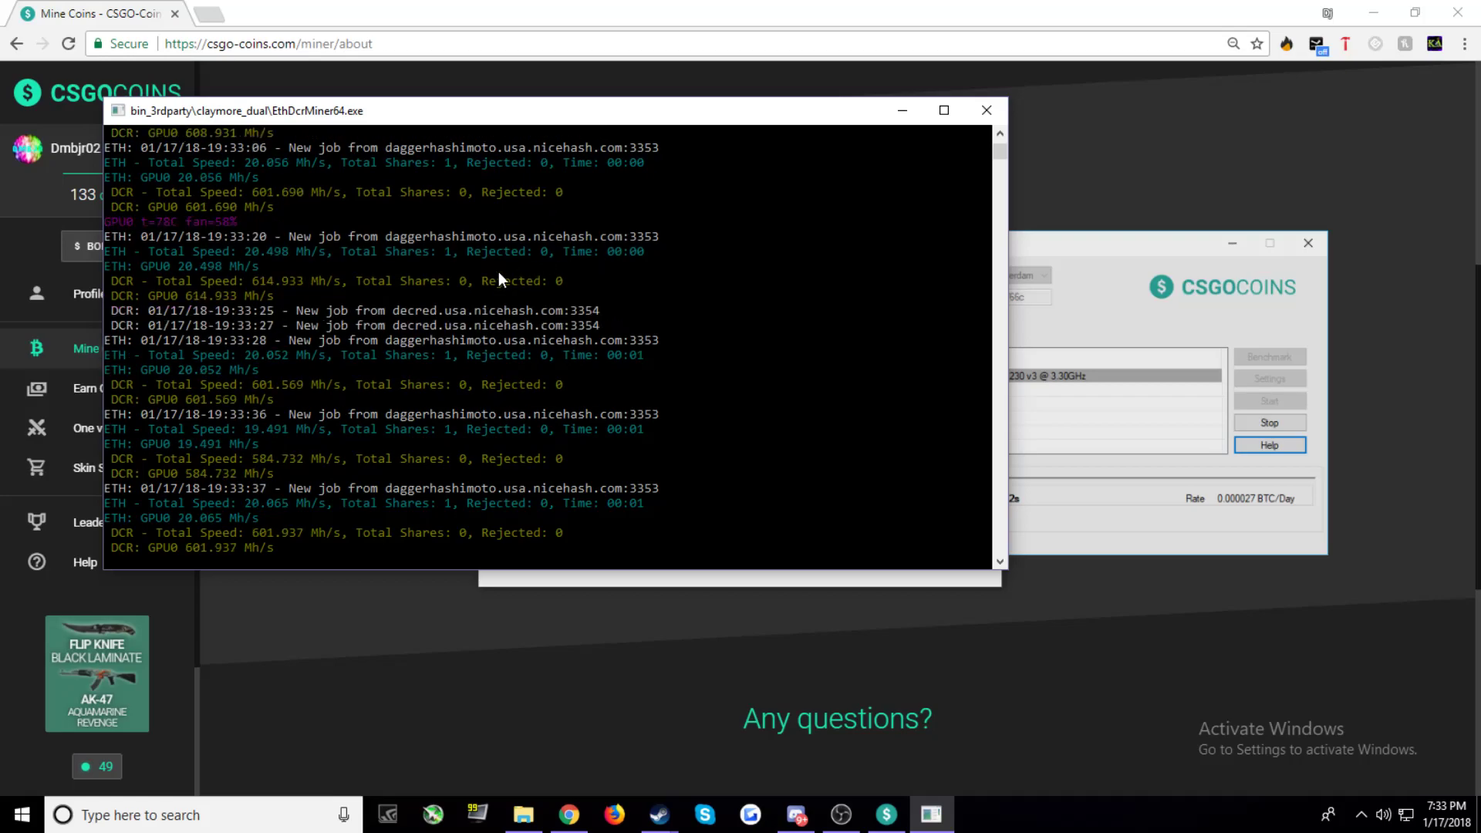
Switch to the CSGOCoins website and examine the mining dashboard's status, active clients, conversion progress and last payouts.
left_click(313, 81)
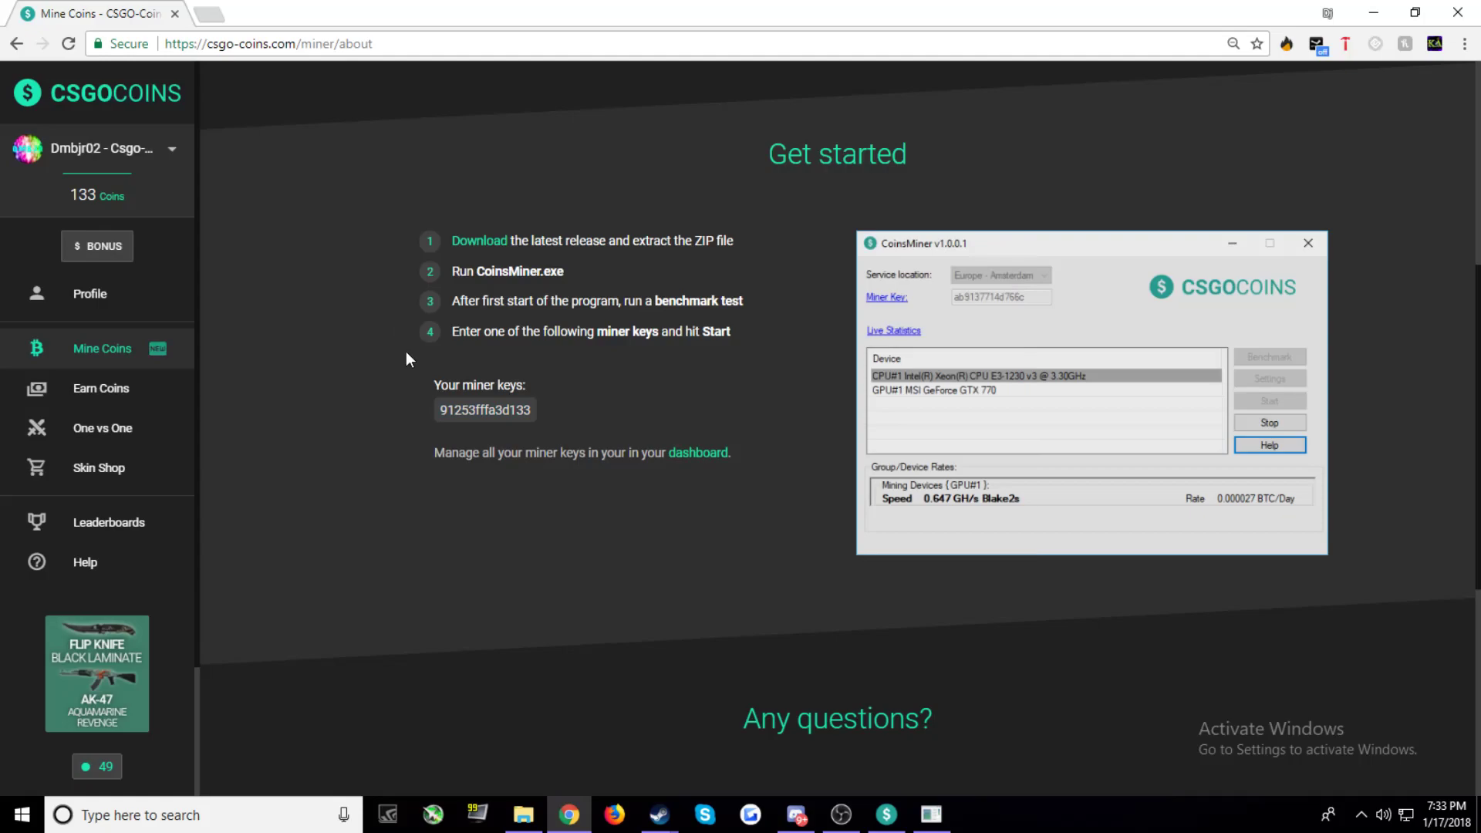
scroll(377, 371, "up", 6)
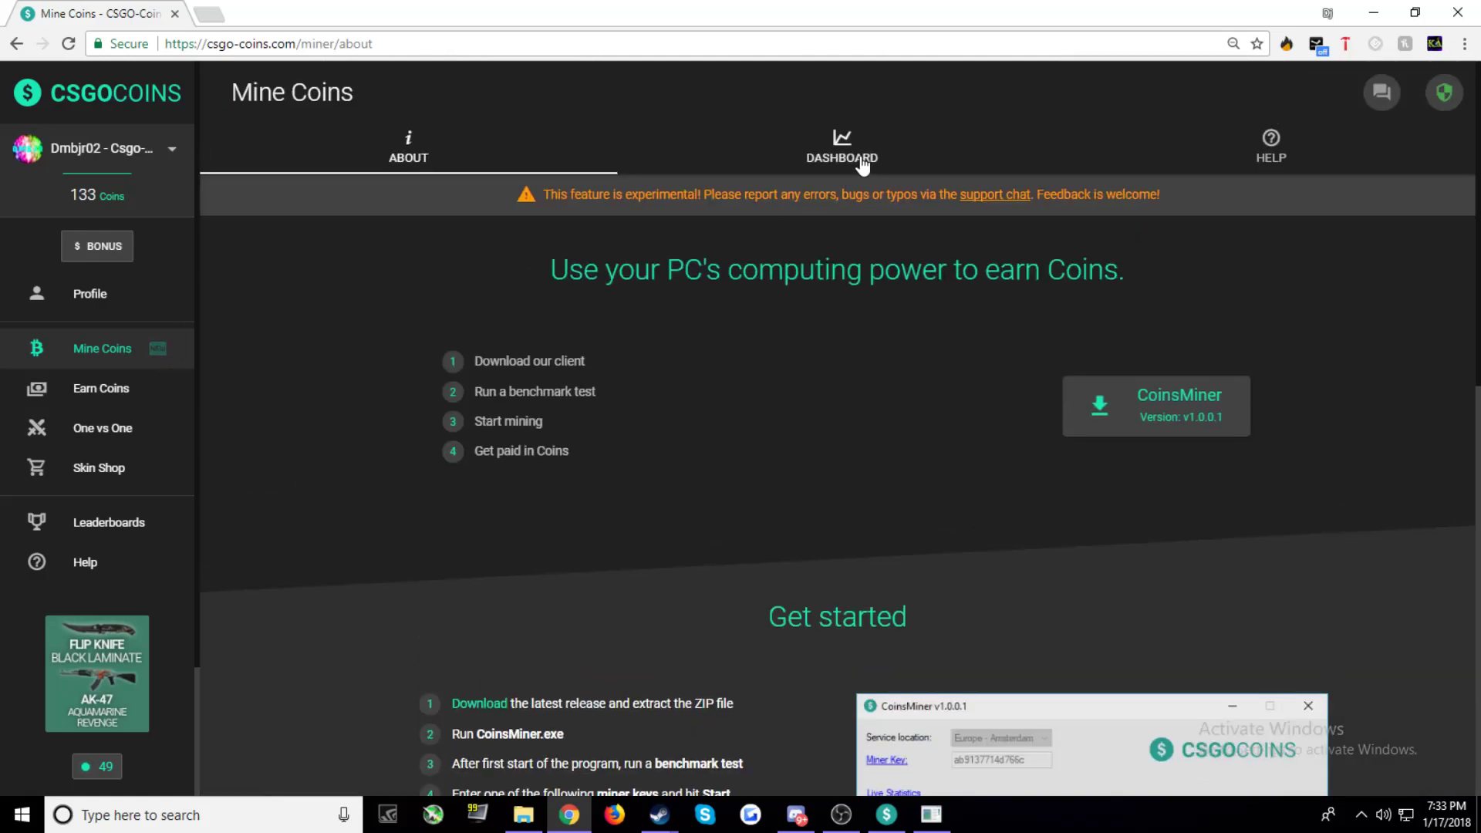
left_click(858, 158)
scroll(798, 378, "down", 2)
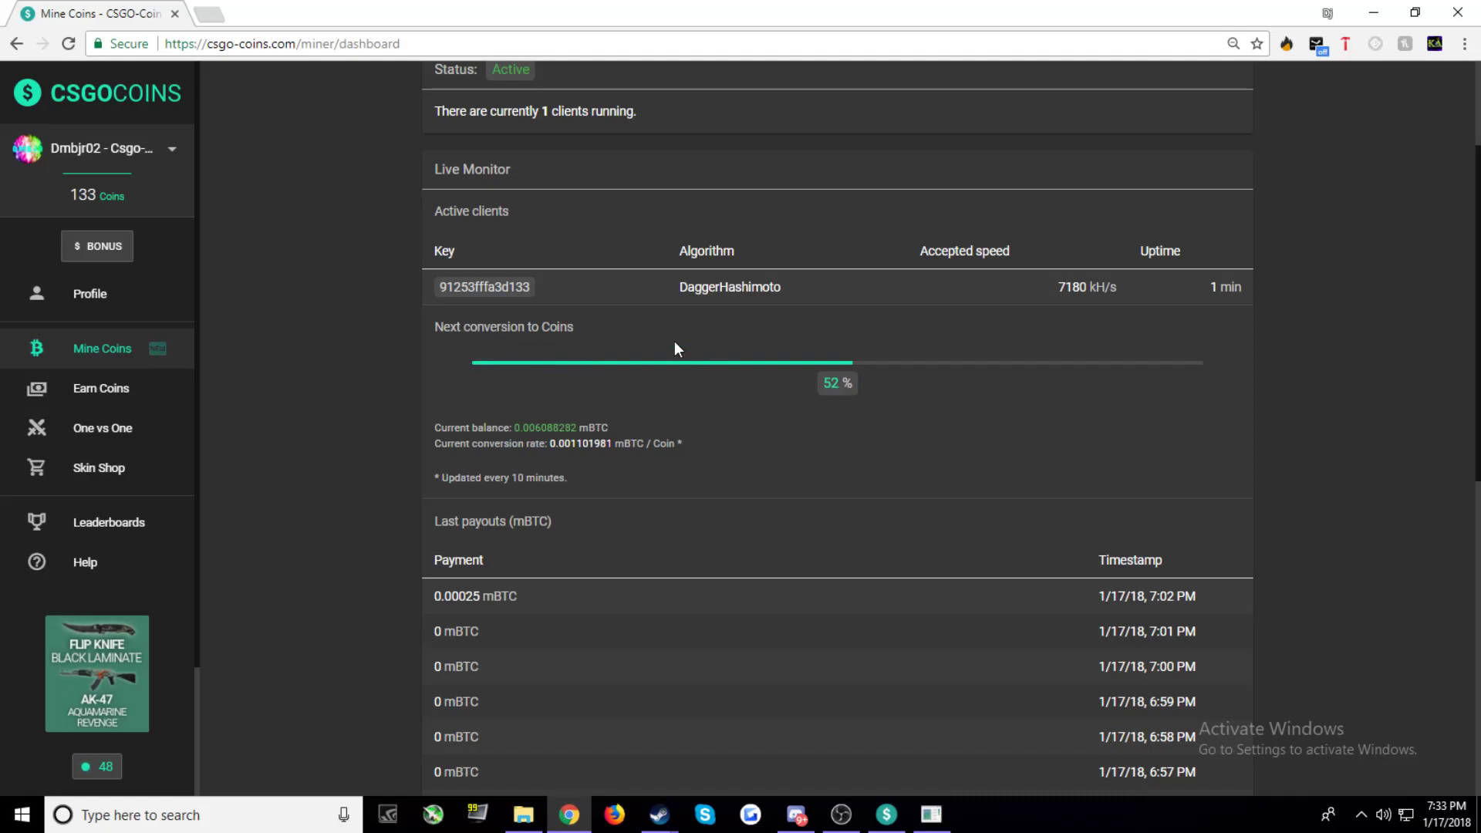
scroll(586, 326, "up", 2)
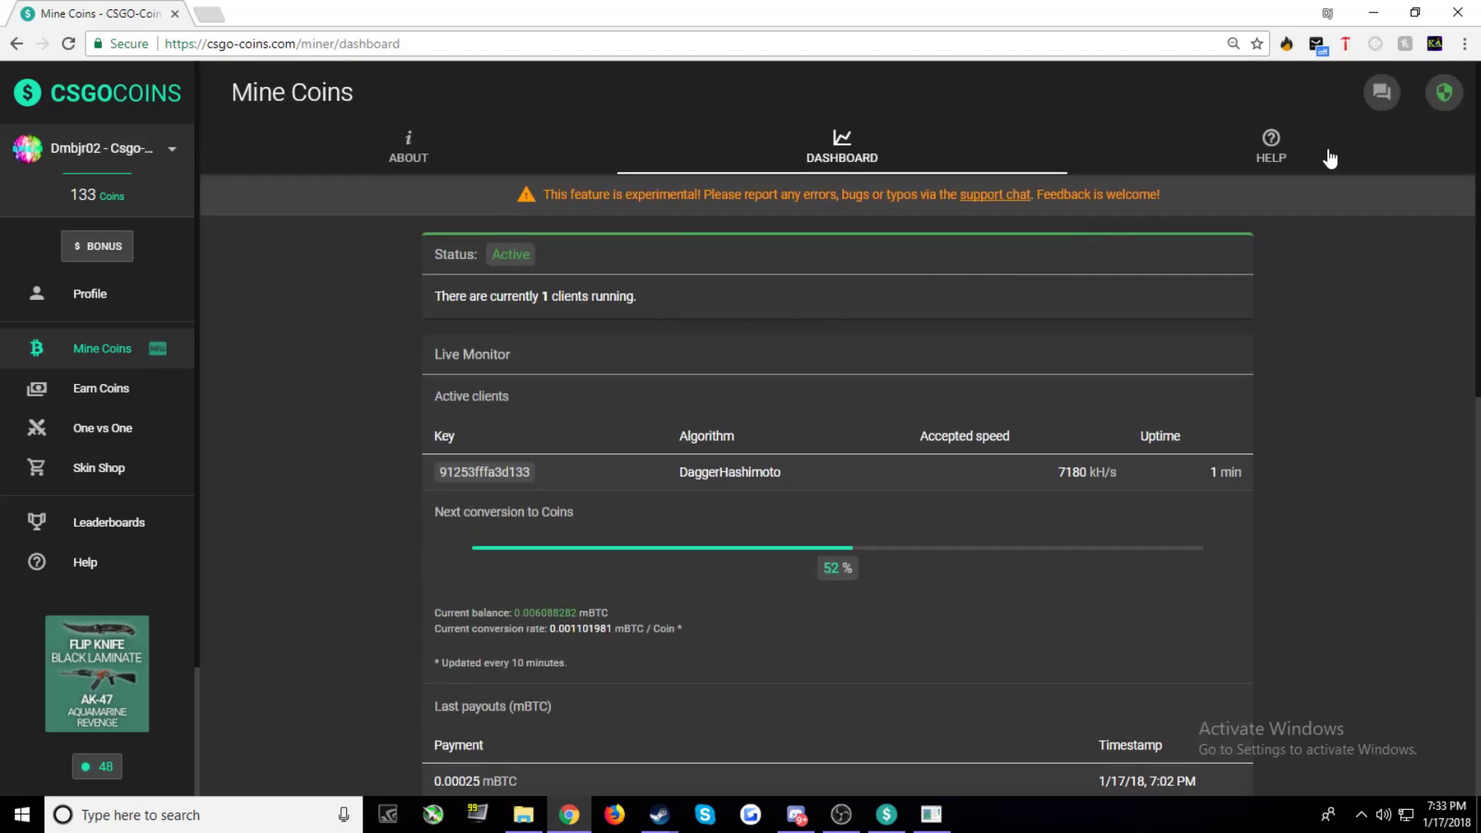
scroll(813, 399, "down", 2)
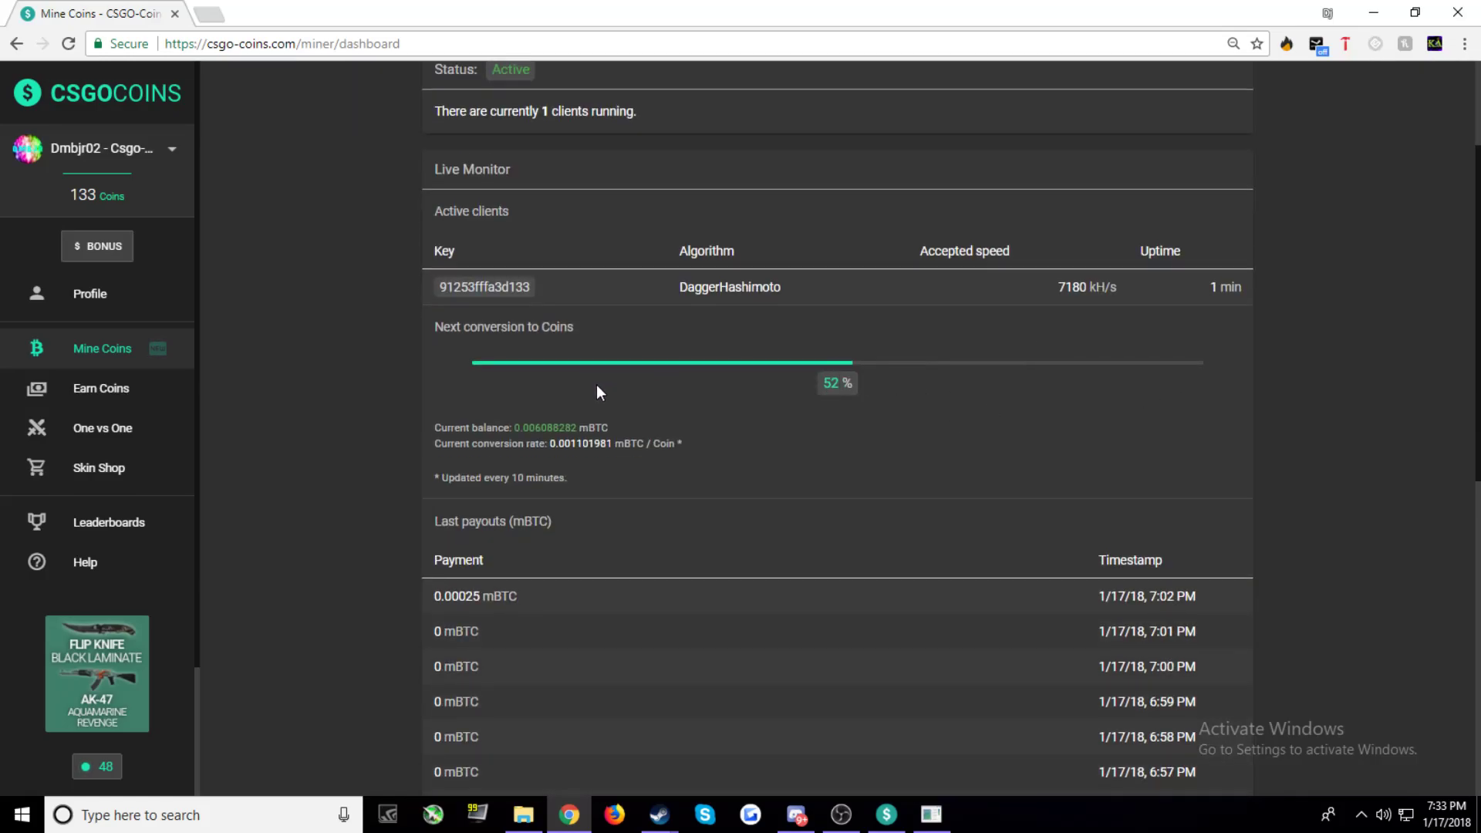
scroll(710, 426, "down", 1)
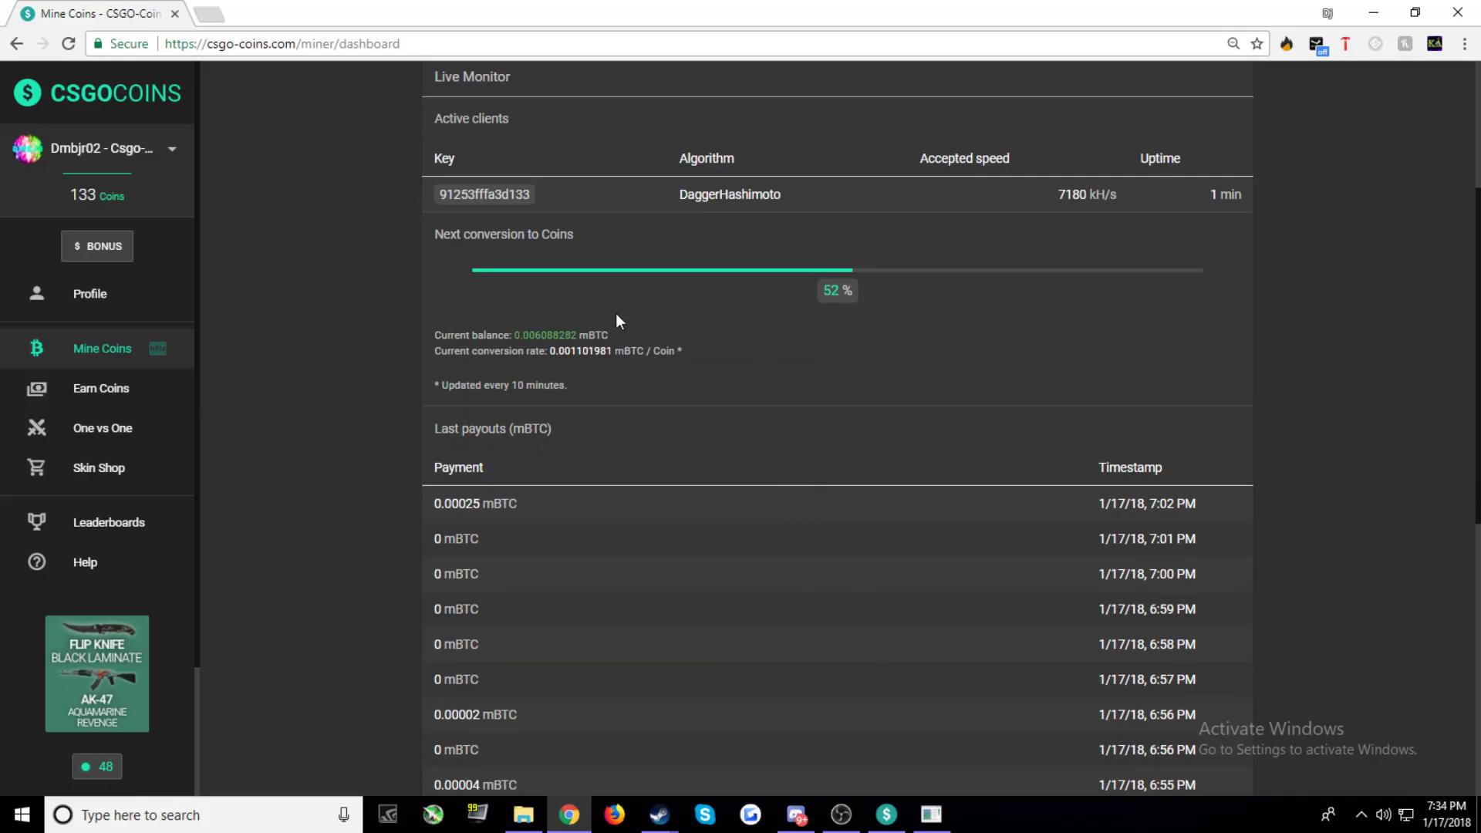
scroll(616, 313, "up", 3)
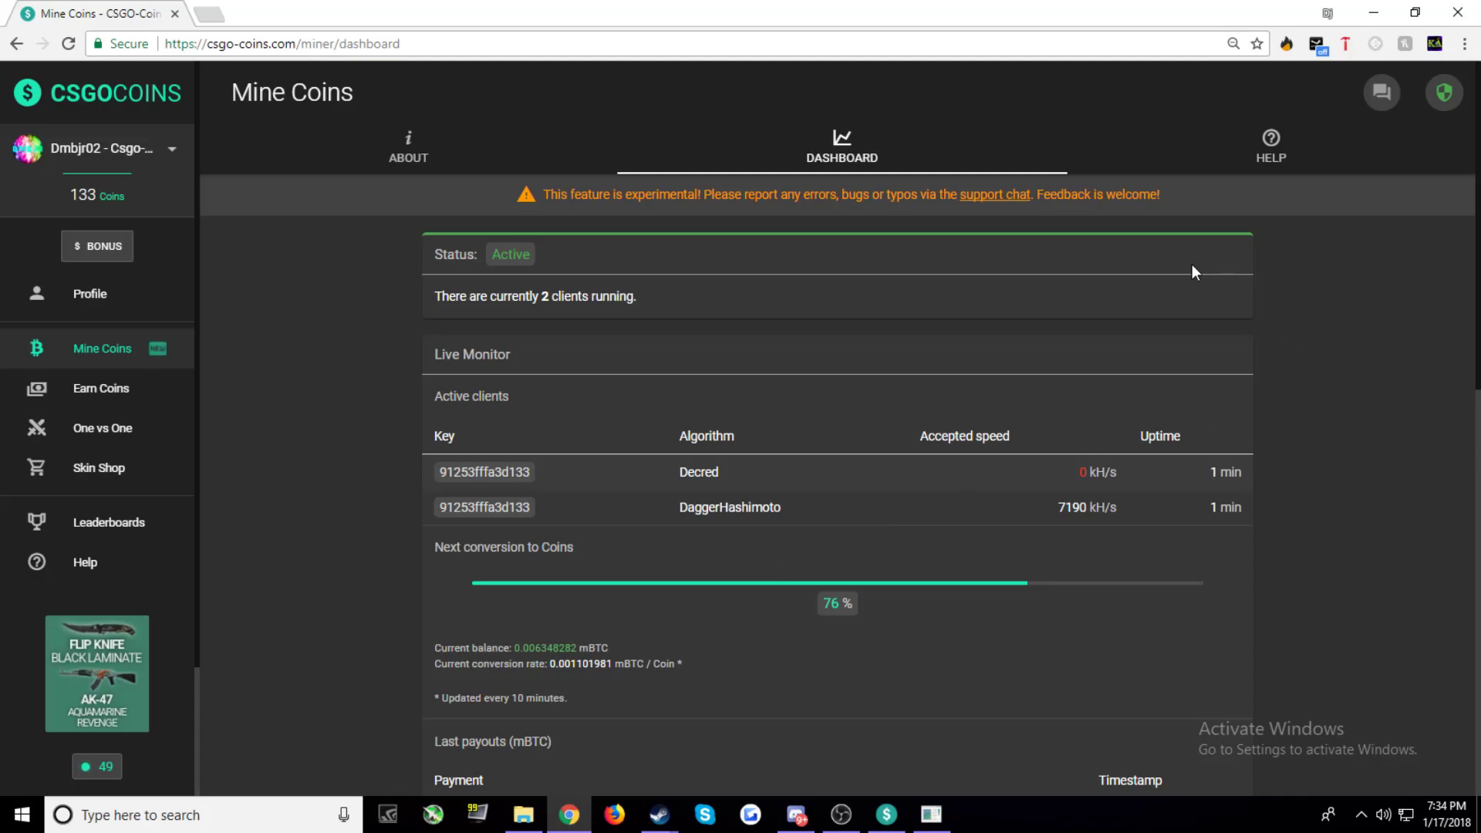
scroll(839, 329, "down", 3)
scroll(839, 328, "up", 3)
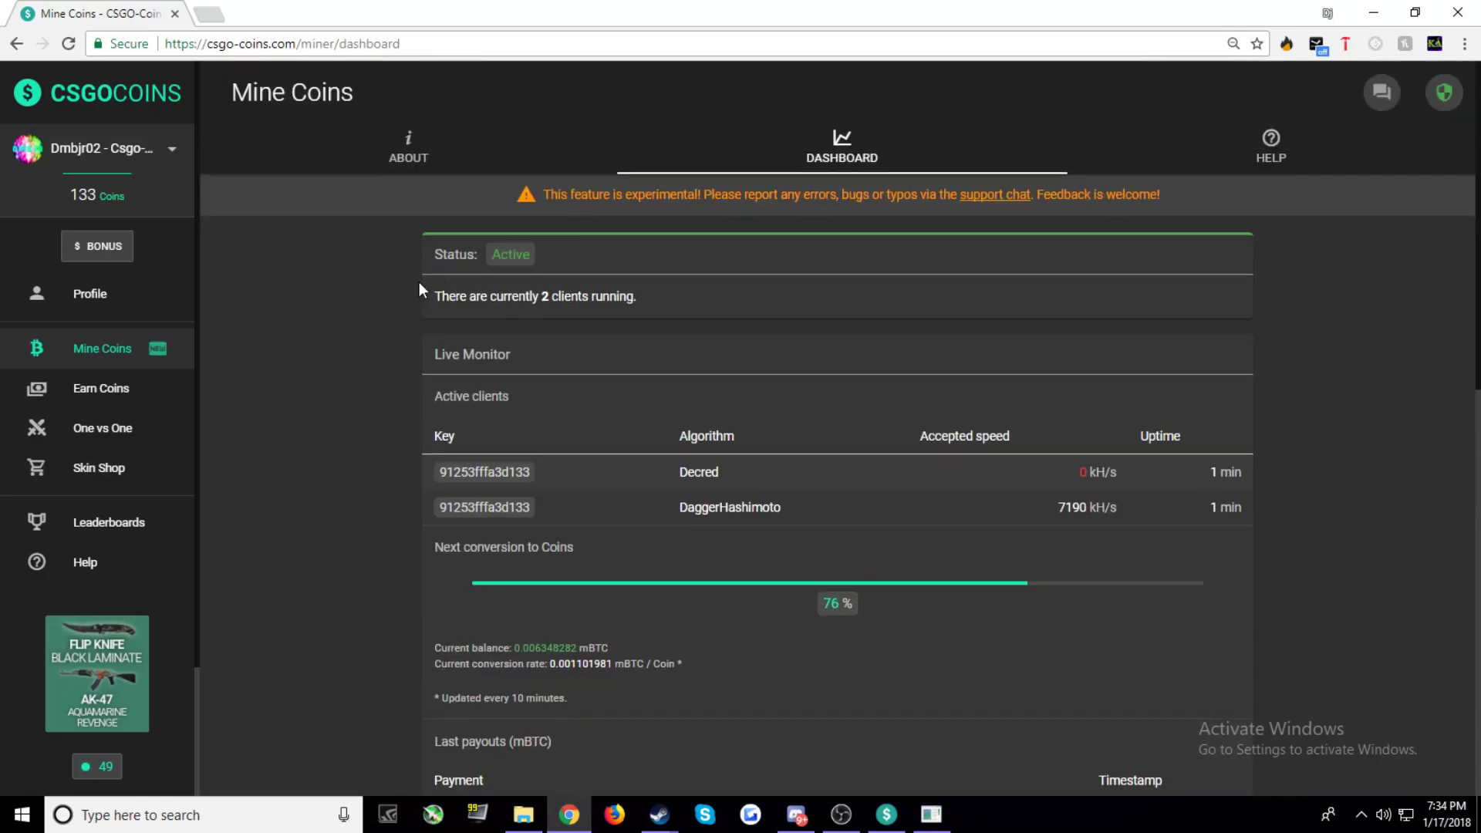